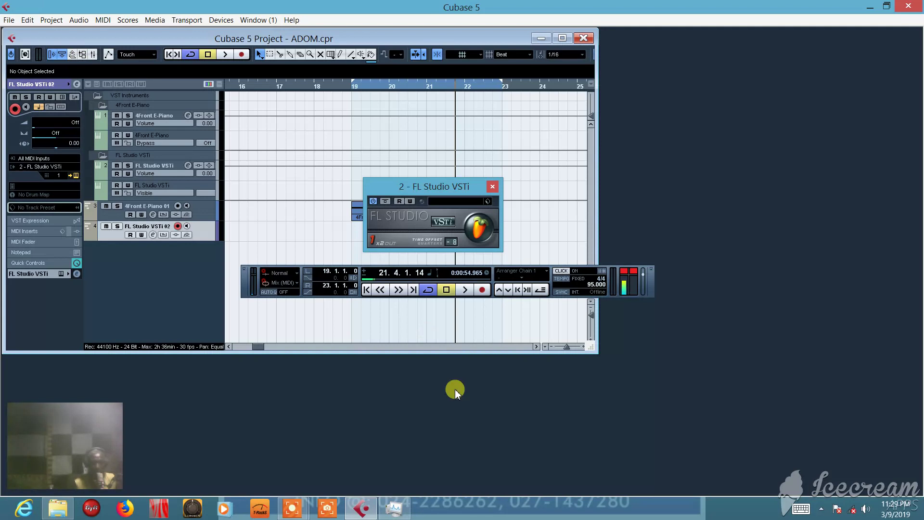
# Start project playback and, in the FL Studio VSTi editor, load FPC 1 Kick onto the Sampler channel with a hit on step 1.
pyautogui.press('space')
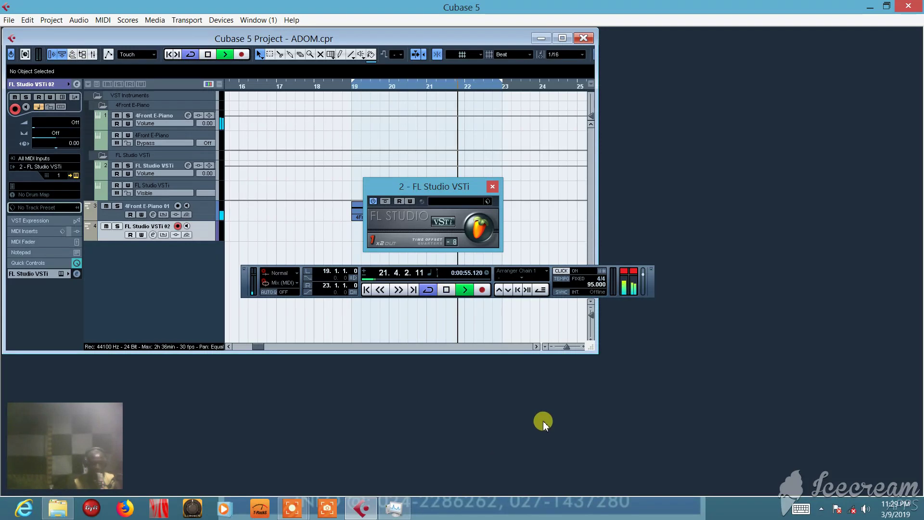
pyautogui.click(475, 230)
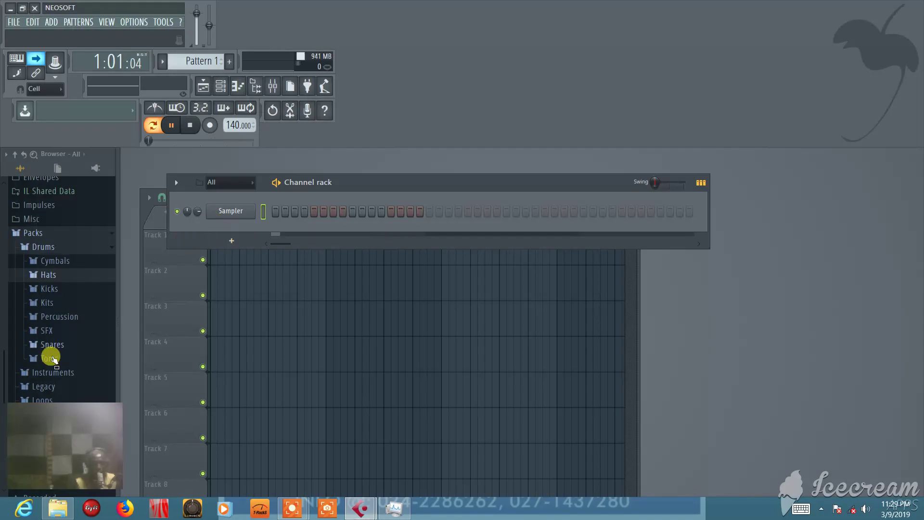
pyautogui.click(50, 287)
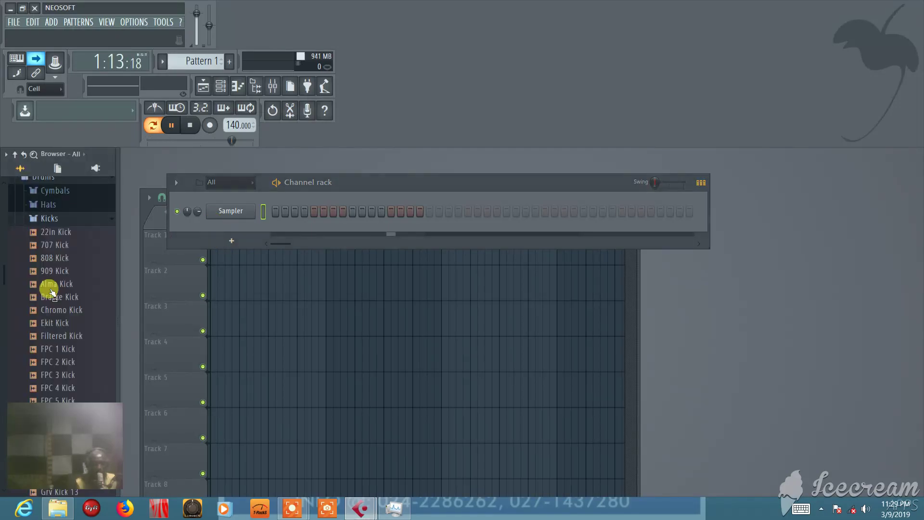
pyautogui.click(60, 340)
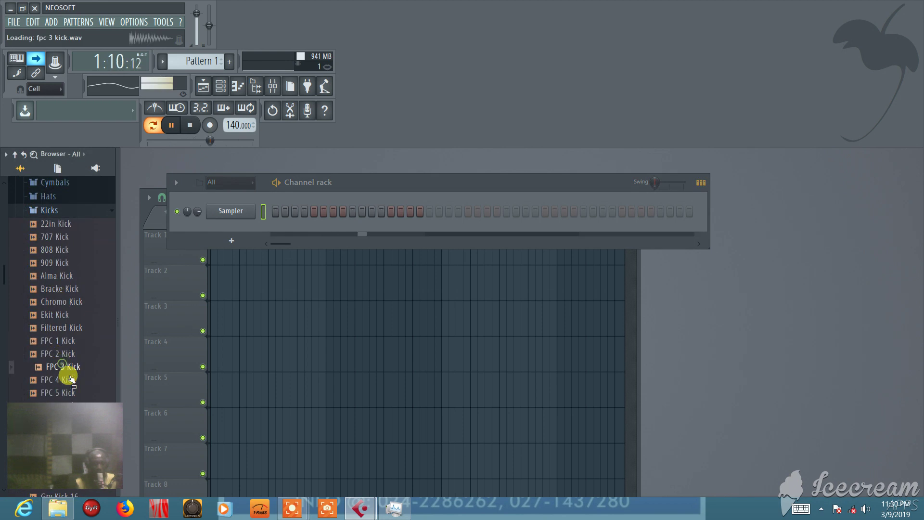
pyautogui.moveTo(66, 343); pyautogui.dragTo(231, 207)
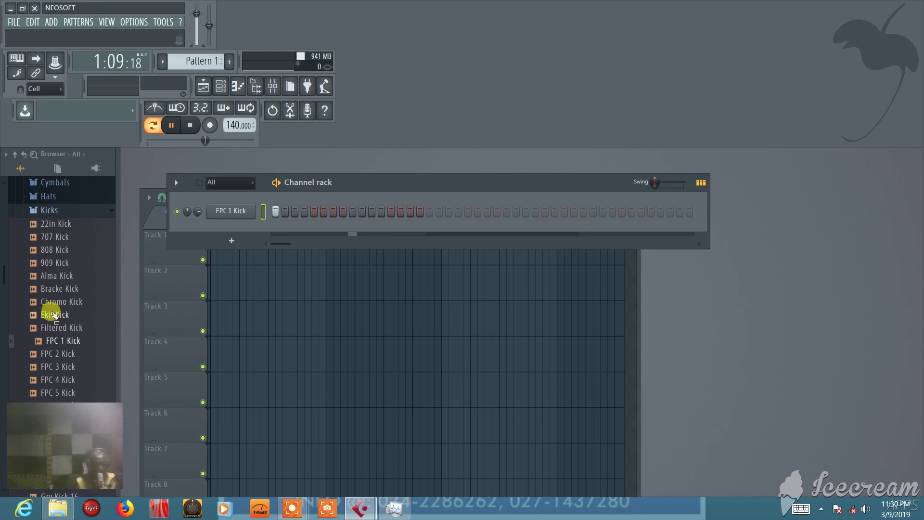
# Add the 808 Snare sample from the Snares pack as a second channel below the kick.
pyautogui.click(32, 209)
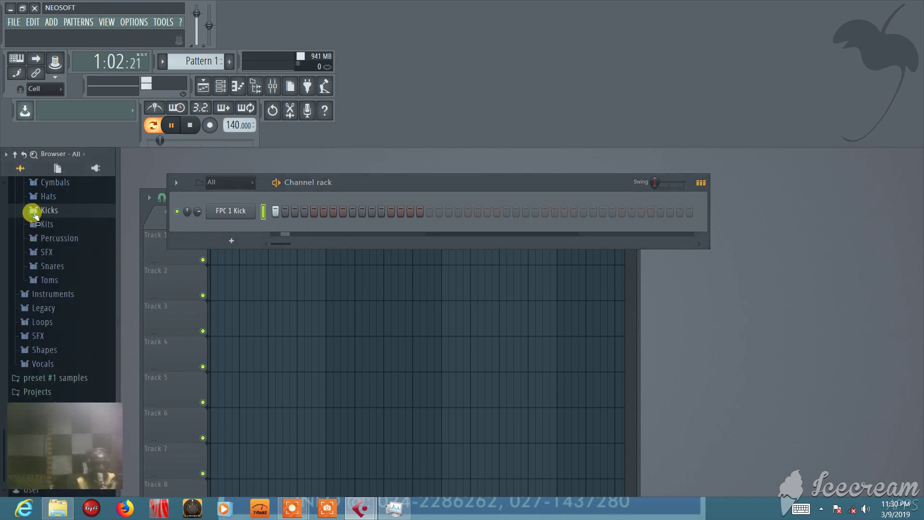
pyautogui.click(51, 267)
pyautogui.click(68, 315)
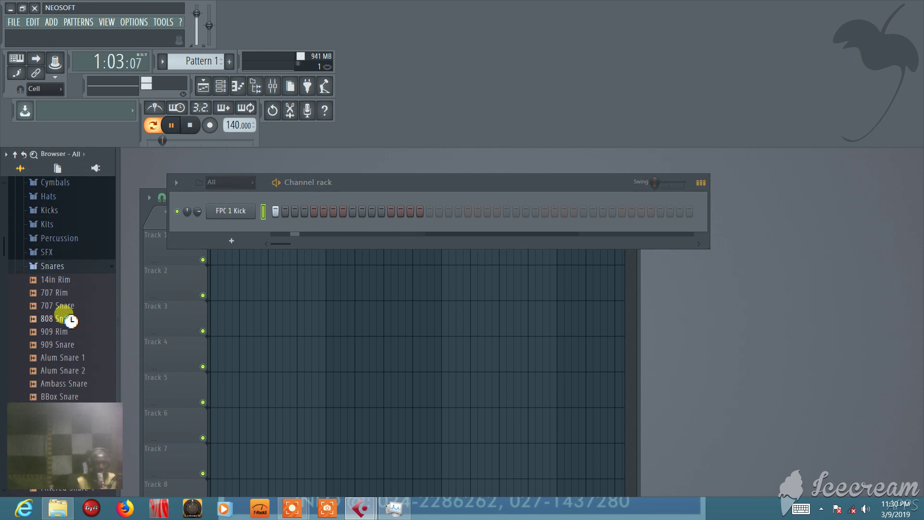
pyautogui.click(69, 319)
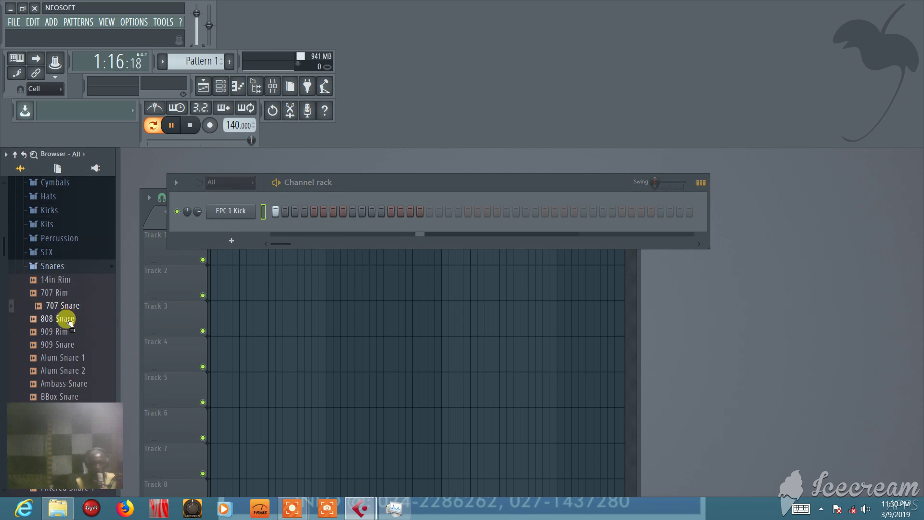
pyautogui.moveTo(72, 323); pyautogui.dragTo(235, 227)
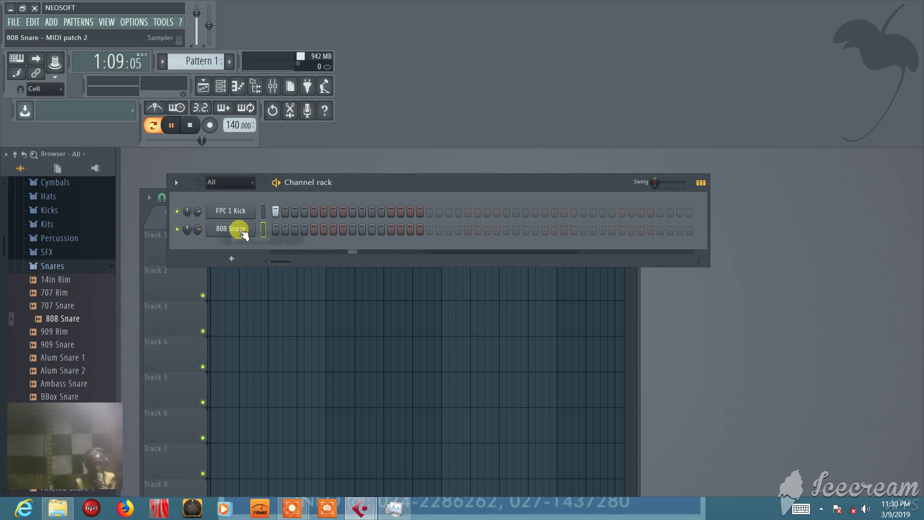
# Program the 808 Snare channel with hits on steps 4, 7, 11 and 13.
pyautogui.click(296, 230)
pyautogui.click(324, 230)
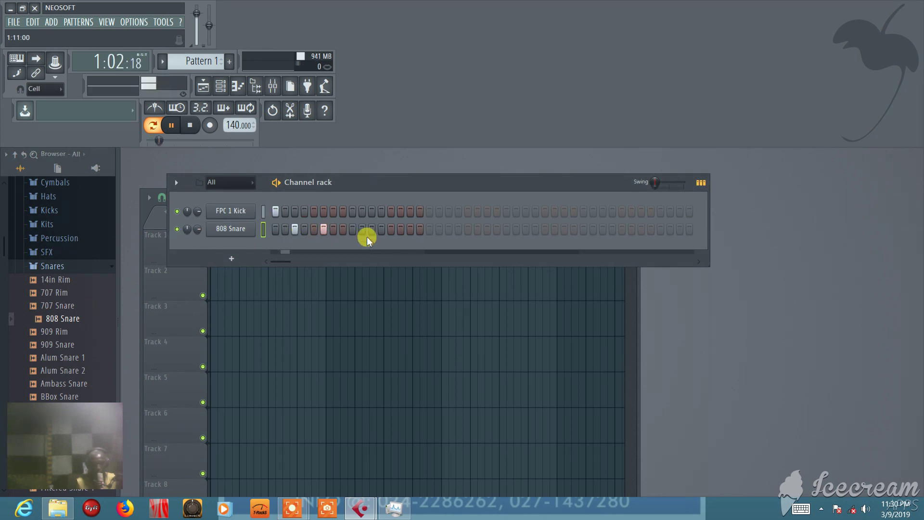
pyautogui.click(324, 230)
pyautogui.click(334, 229)
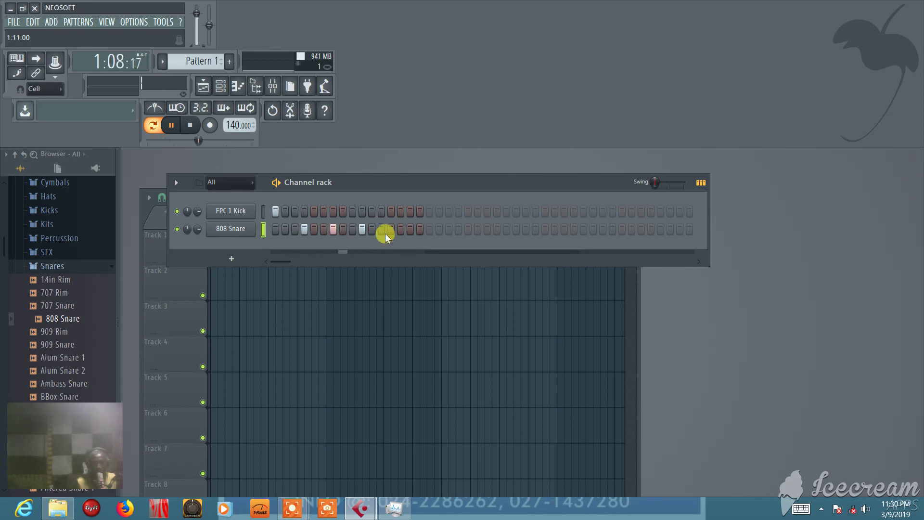
pyautogui.click(372, 229)
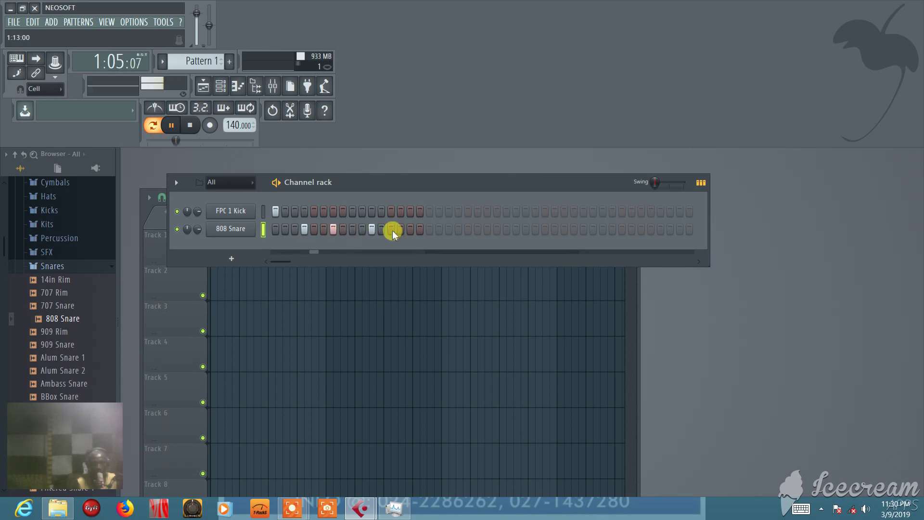
pyautogui.click(392, 232)
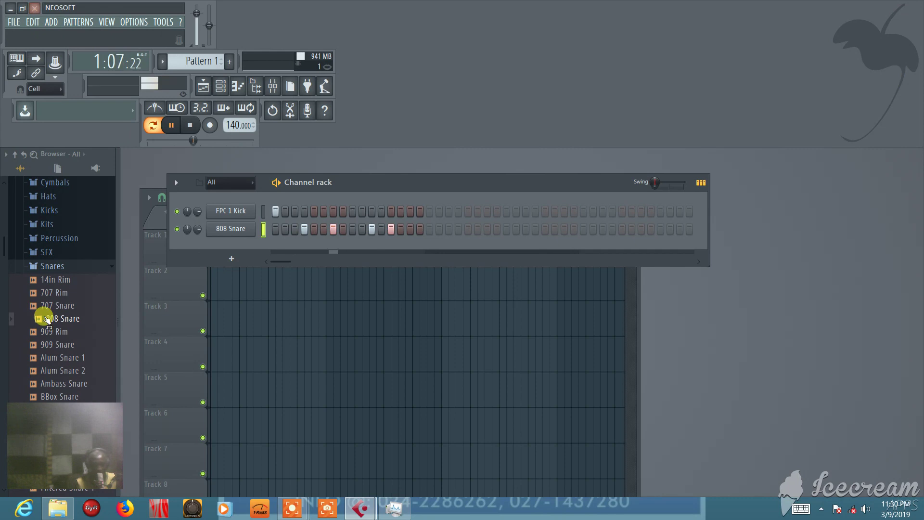
# Audition samples in the Hats pack and add 808 CH as a new channel below the snare.
pyautogui.click(34, 265)
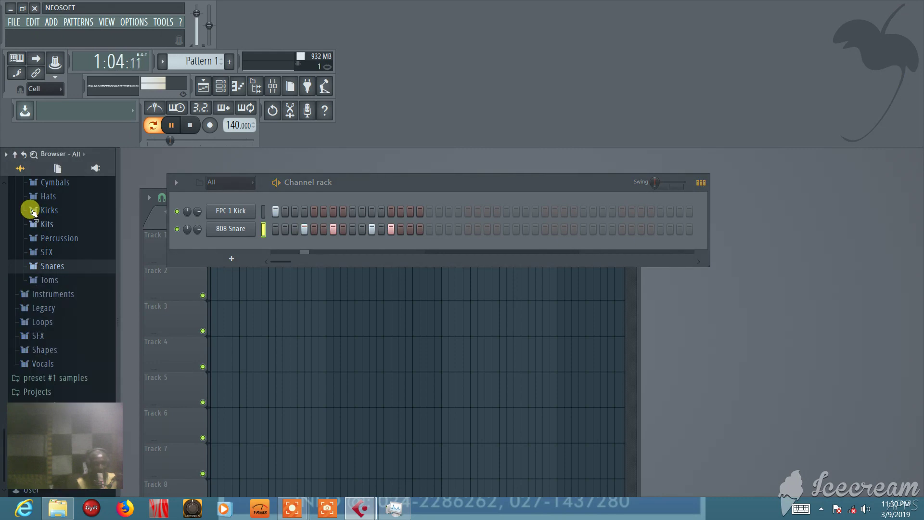
pyautogui.click(33, 197)
pyautogui.click(43, 249)
pyautogui.click(44, 264)
pyautogui.click(44, 275)
pyautogui.click(54, 290)
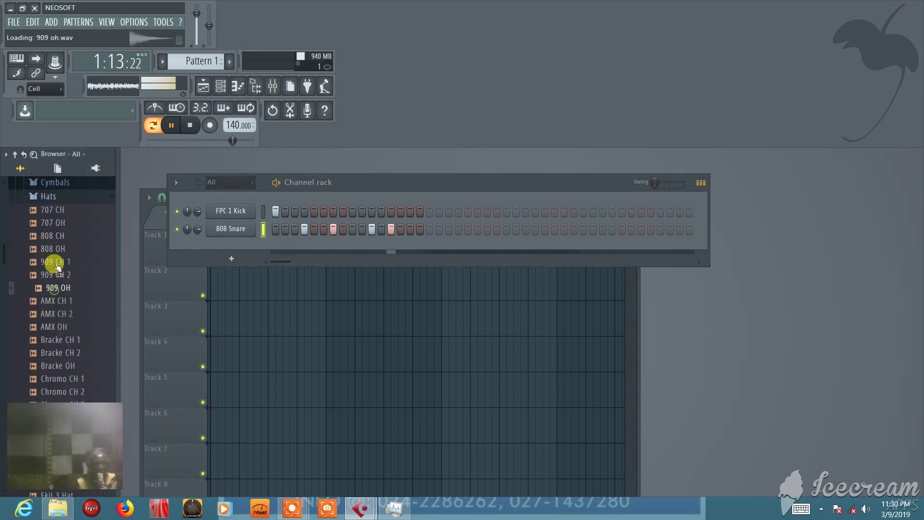
pyautogui.click(54, 235)
pyautogui.moveTo(58, 237); pyautogui.dragTo(241, 253)
# Program the 808 CH hi-hat channel with hits on steps 3, 7, 11 and 15.
pyautogui.click(295, 248)
pyautogui.click(334, 248)
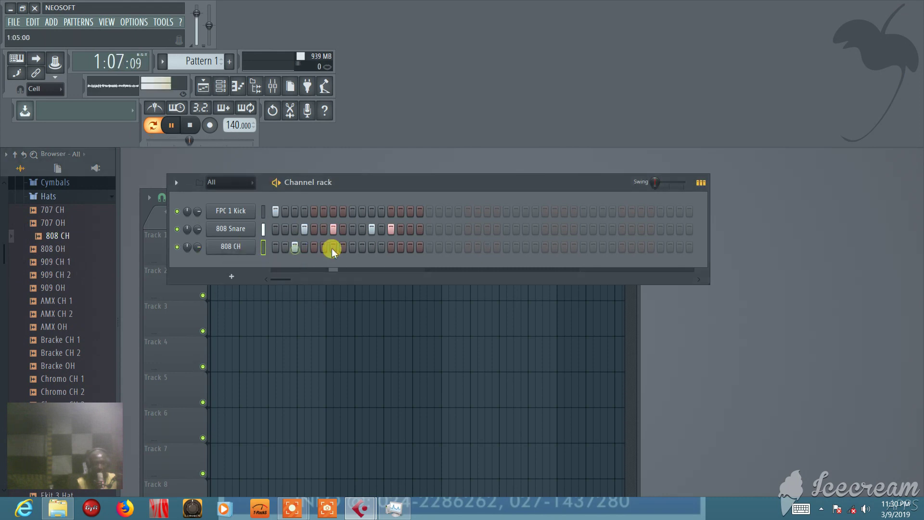
pyautogui.click(372, 248)
pyautogui.click(403, 248)
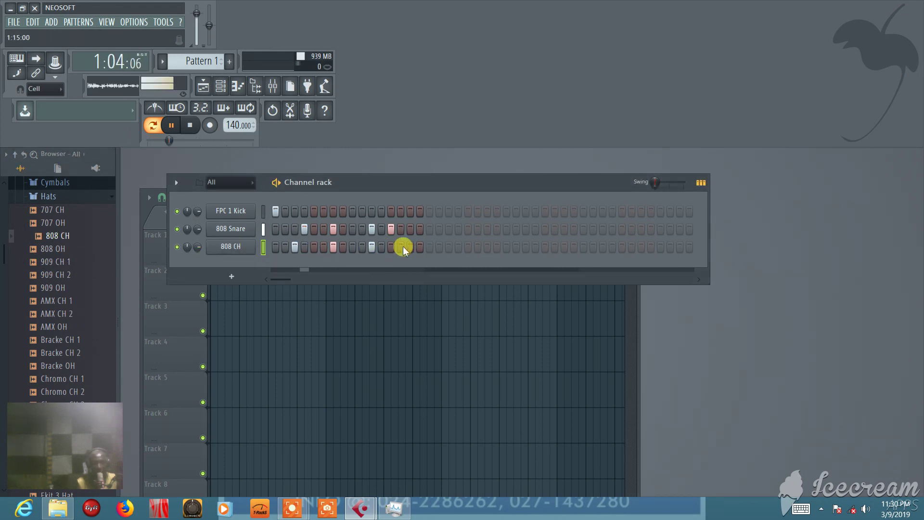
pyautogui.click(286, 248)
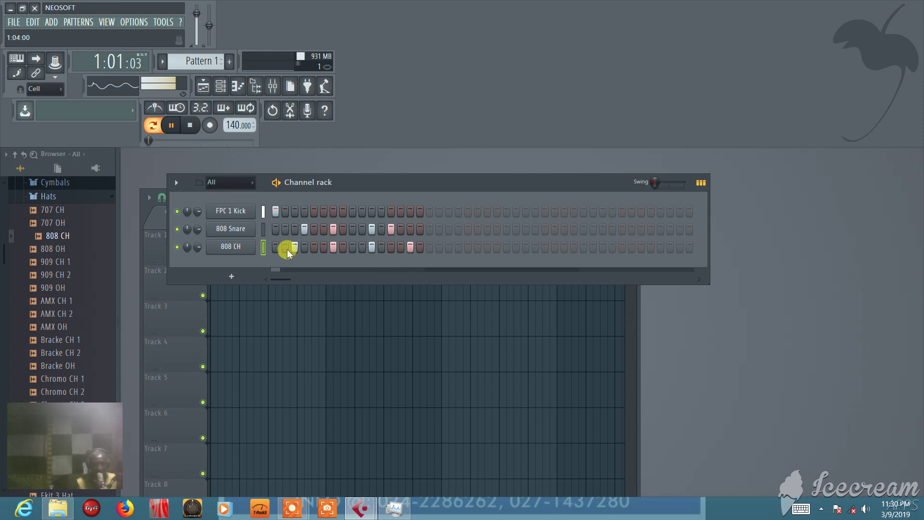
# Add the 808 Conga sample from the Percussion pack as a fourth channel.
pyautogui.click(32, 196)
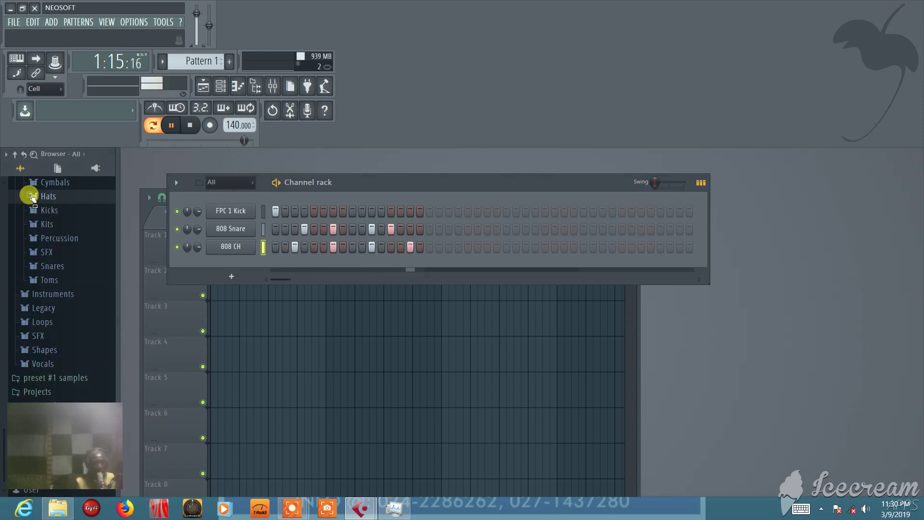
pyautogui.click(67, 241)
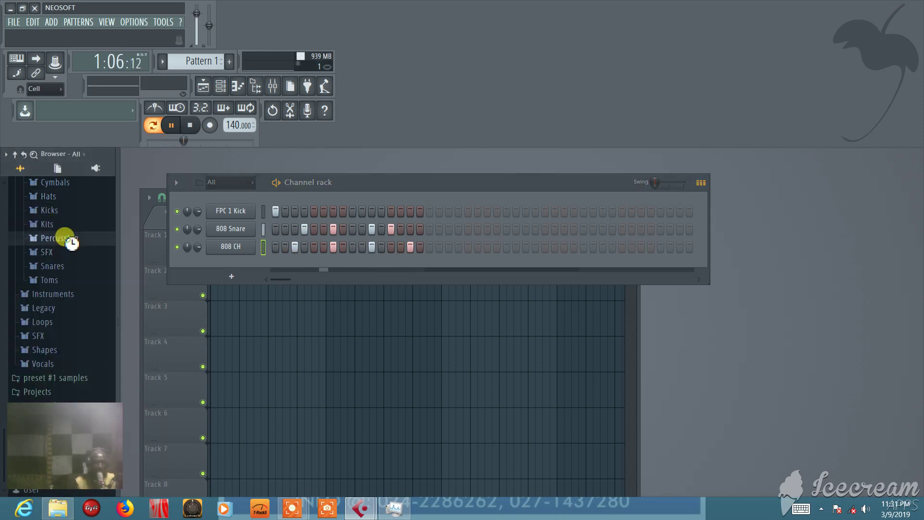
pyautogui.click(72, 291)
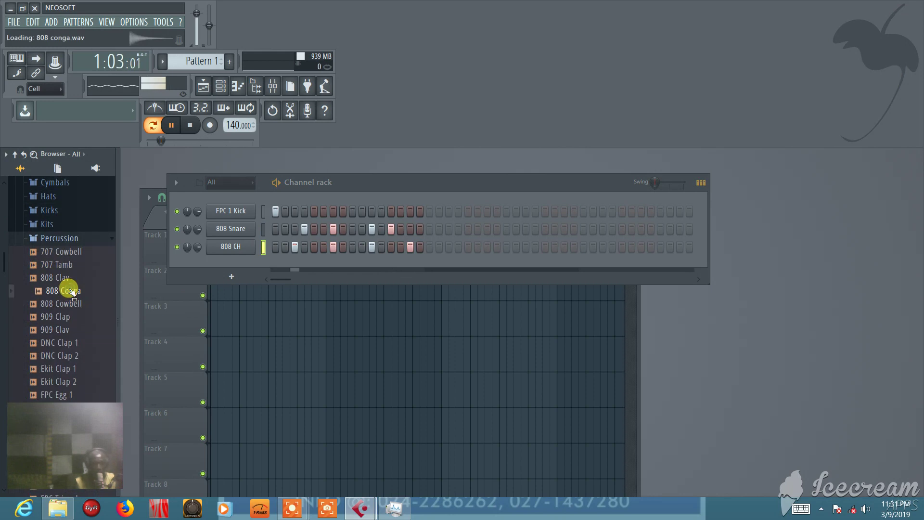
pyautogui.moveTo(71, 290); pyautogui.dragTo(231, 260)
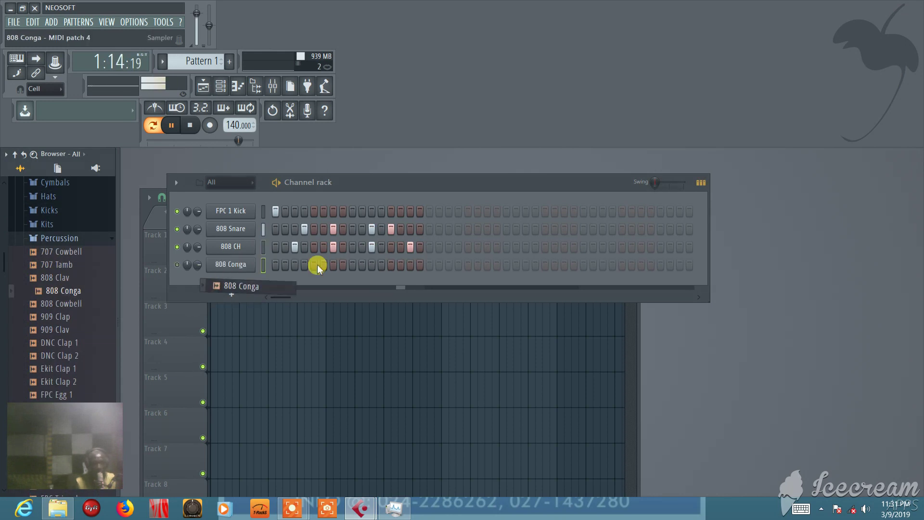
# Place 808 Conga hits on steps 9 and 11 and adjust that channel's volume.
pyautogui.click(343, 265)
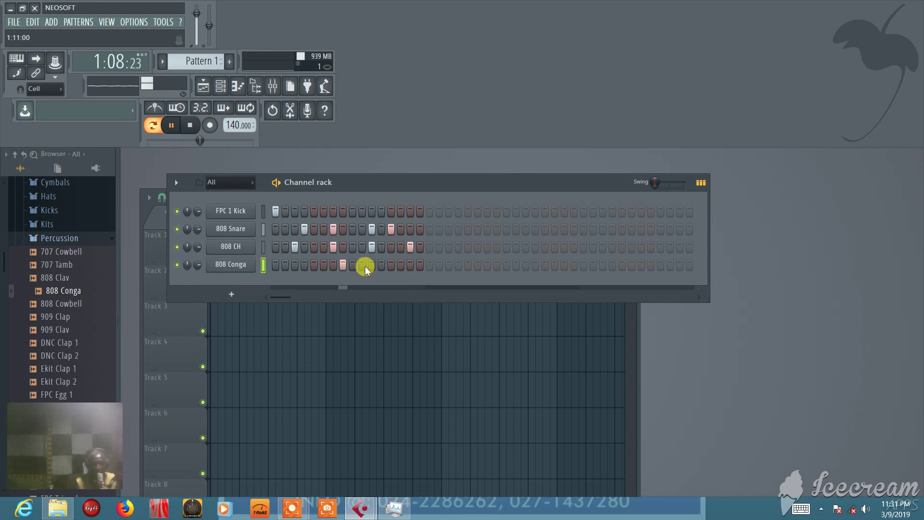
pyautogui.click(353, 266)
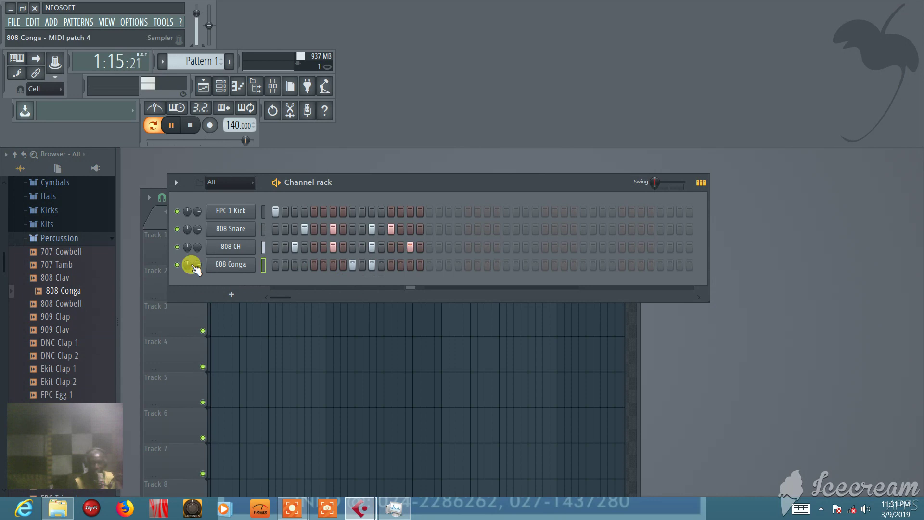
pyautogui.moveTo(197, 265); pyautogui.dragTo(197, 262)
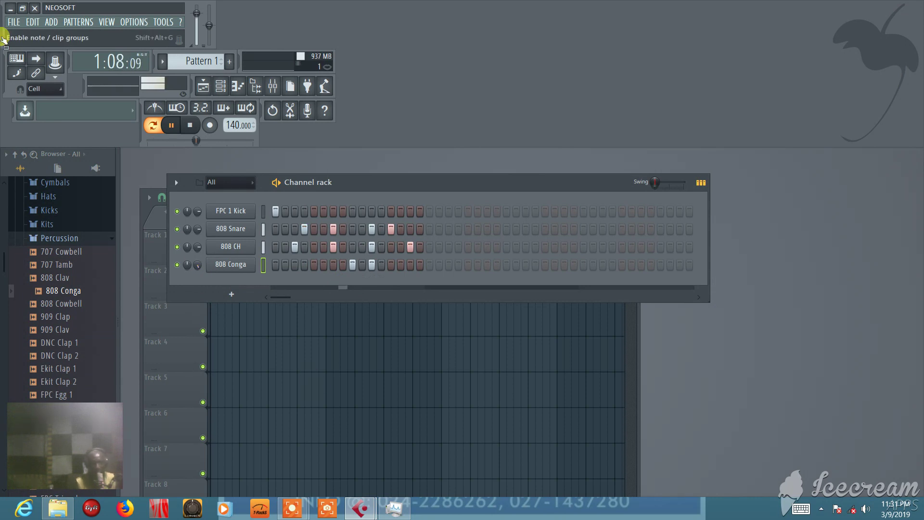
# Close the FL Studio editor and its plug-in window, and maximize the ADOM.cpr project window.
pyautogui.click(35, 7)
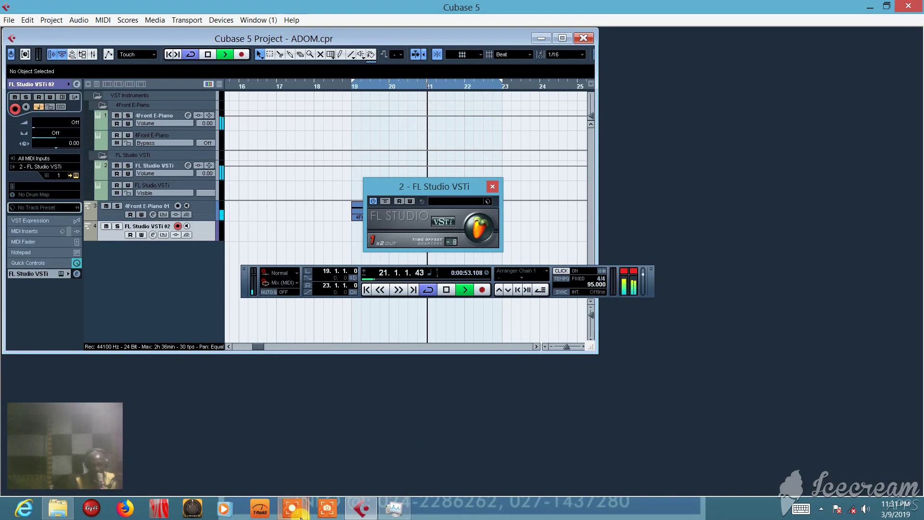
pyautogui.moveTo(300, 516)
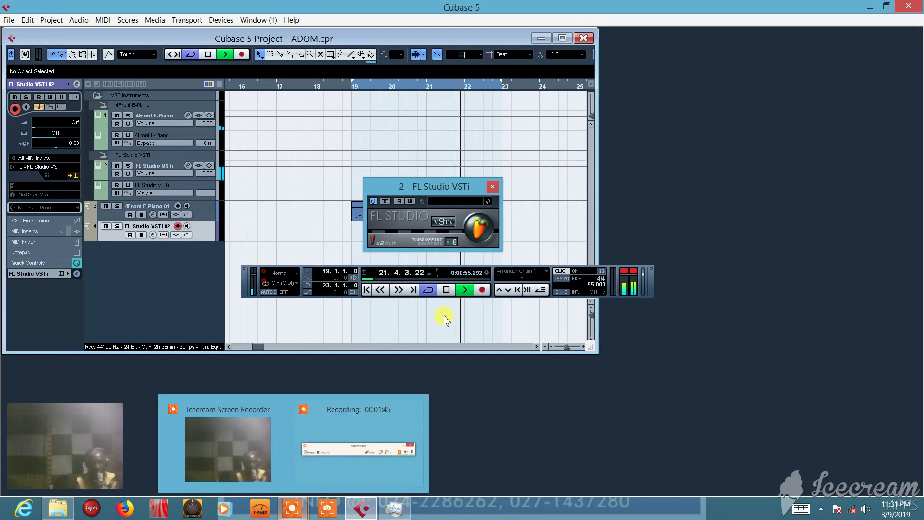
pyautogui.click(492, 187)
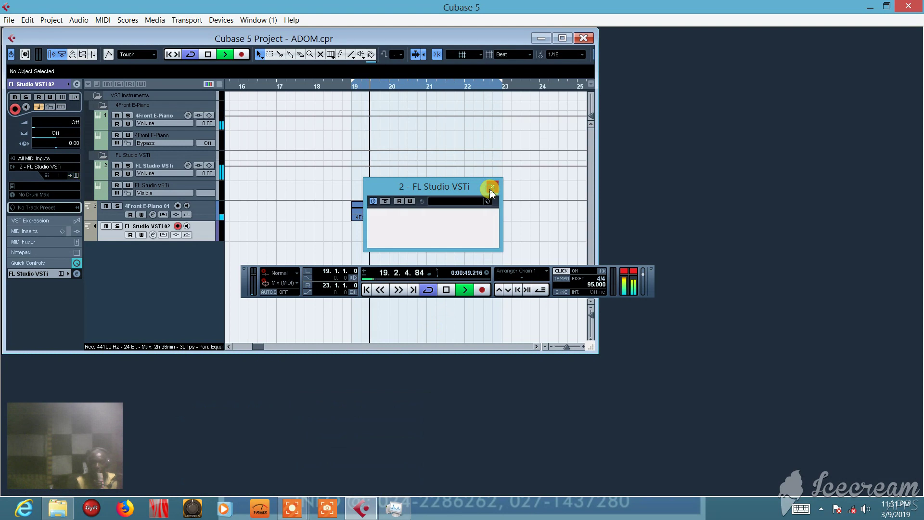
pyautogui.click(563, 38)
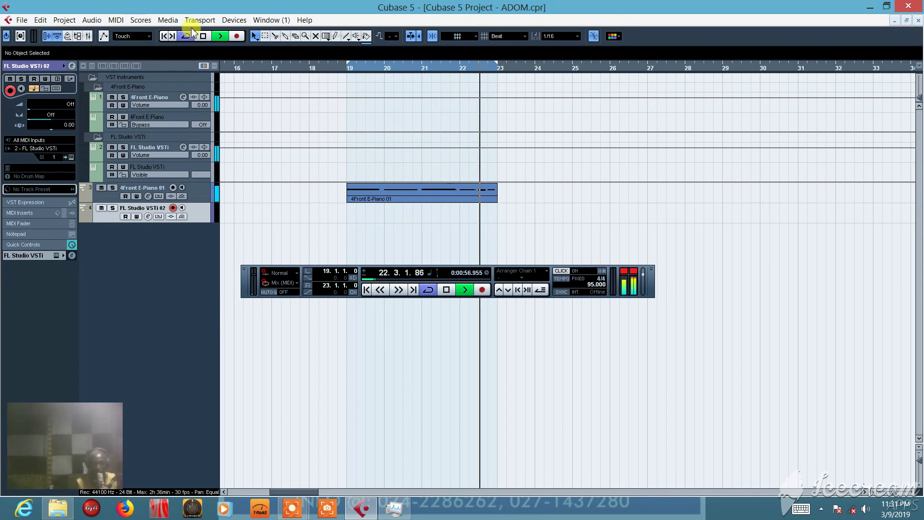
# Load Nexus into the third VST instrument slot and create a MIDI track assigned to it.
pyautogui.click(234, 21)
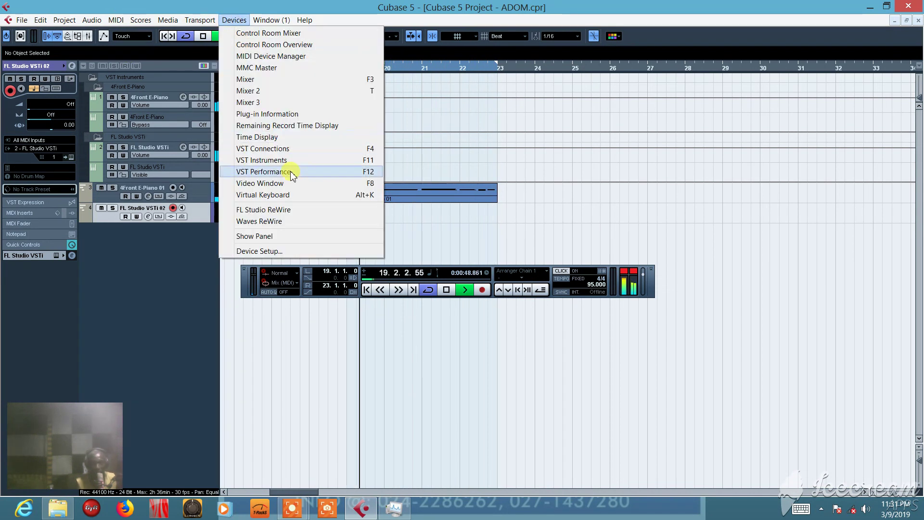
pyautogui.click(294, 161)
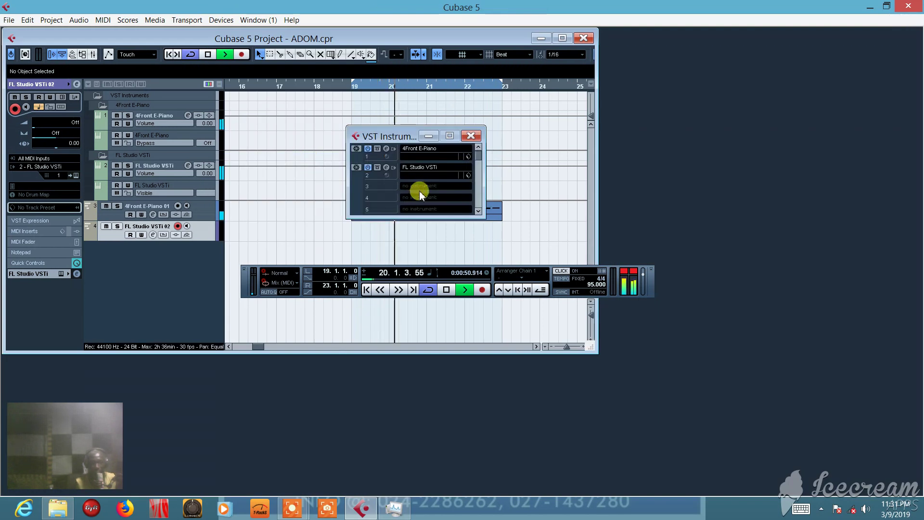
pyautogui.click(420, 190)
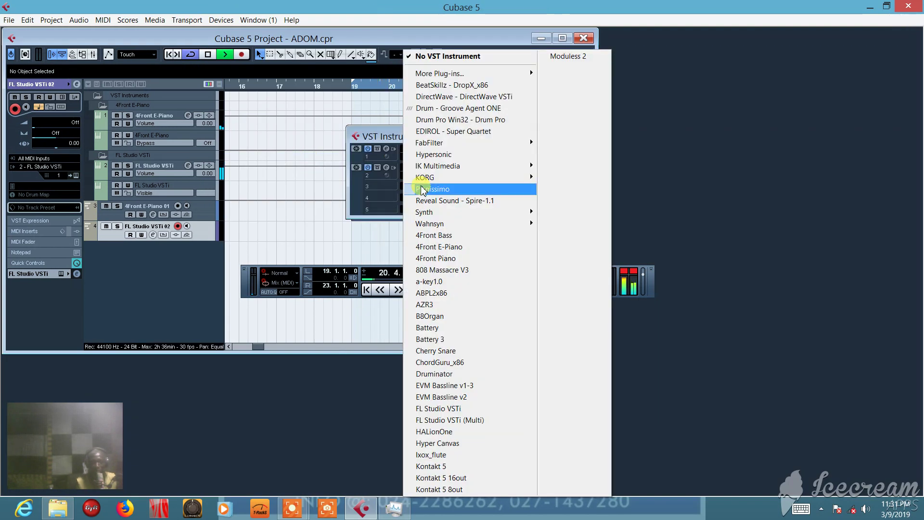
pyautogui.moveTo(509, 74)
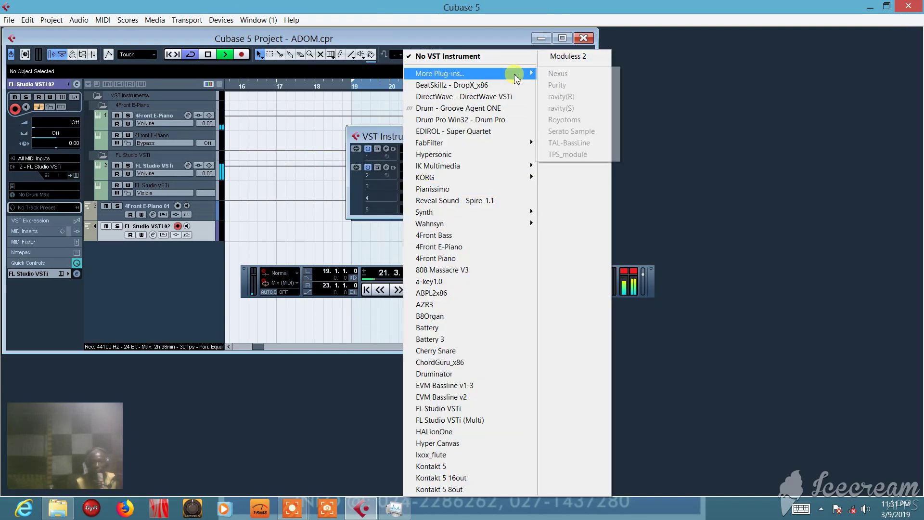
pyautogui.click(590, 76)
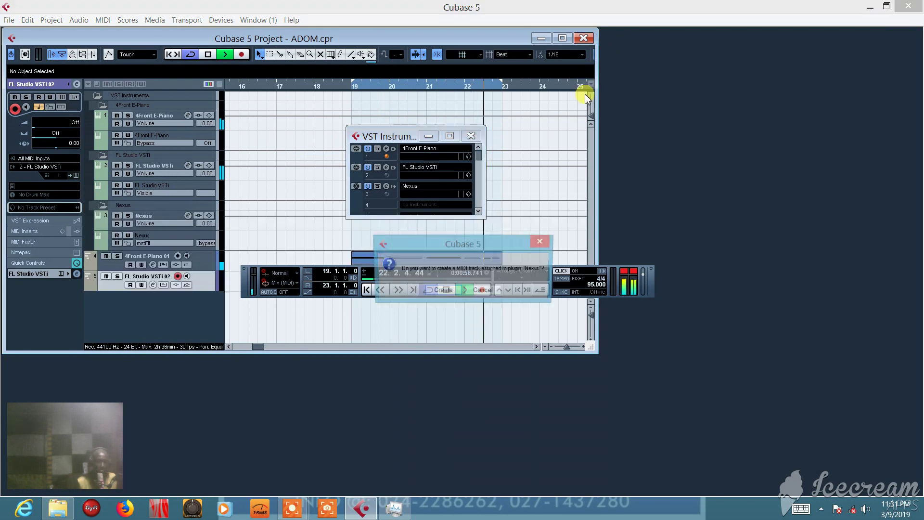
pyautogui.click(442, 291)
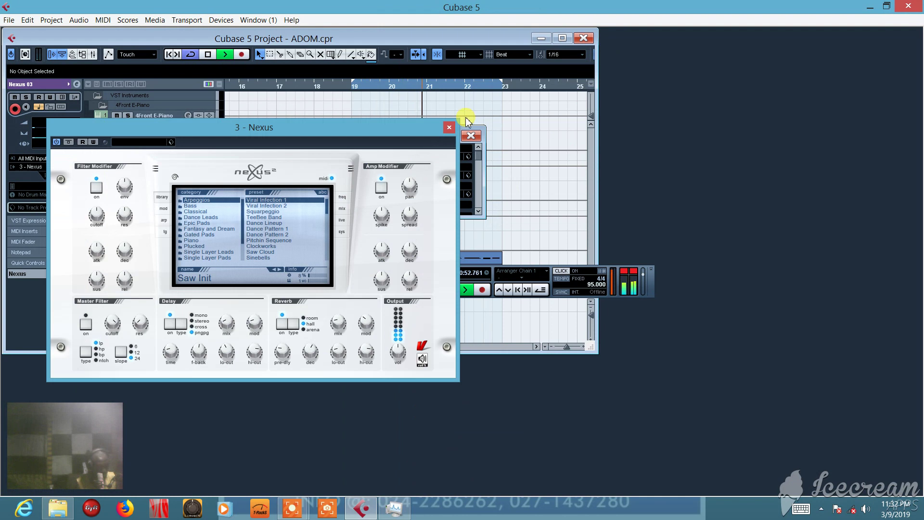
# Close the Nexus and VST Instruments windows, and record a MIDI part on the Nexus 03 track over the bar 19–23 loop.
pyautogui.click(448, 127)
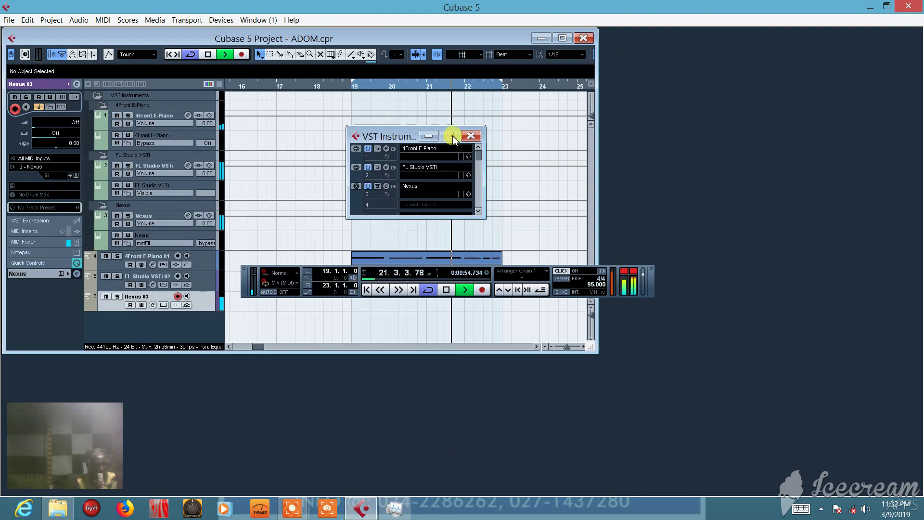
pyautogui.click(471, 136)
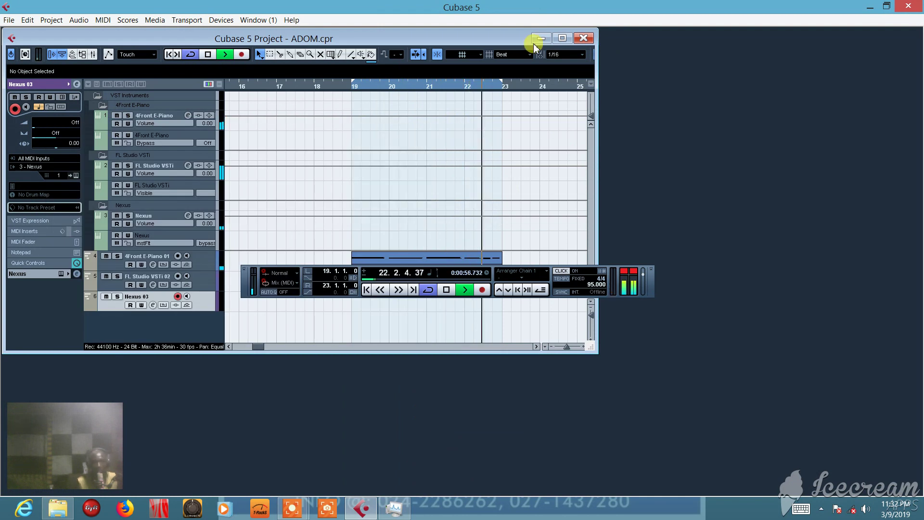
pyautogui.click(242, 54)
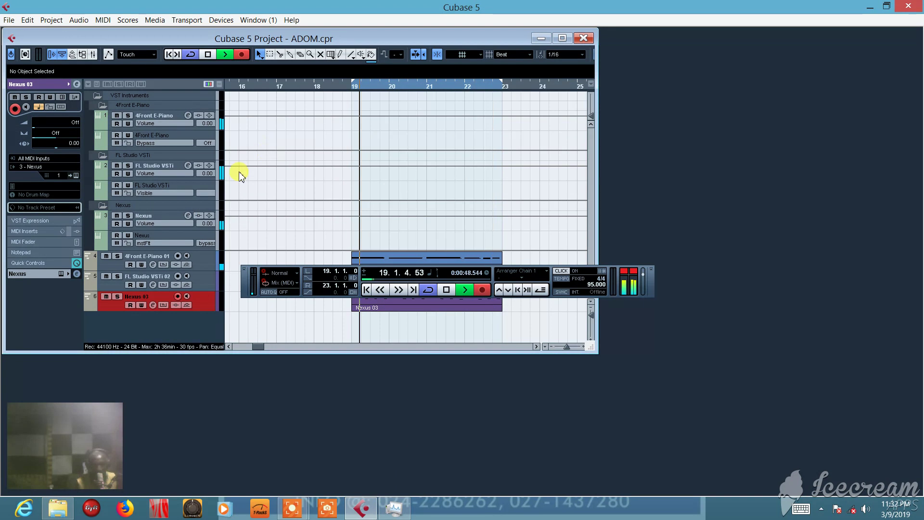
pyautogui.press('F2')
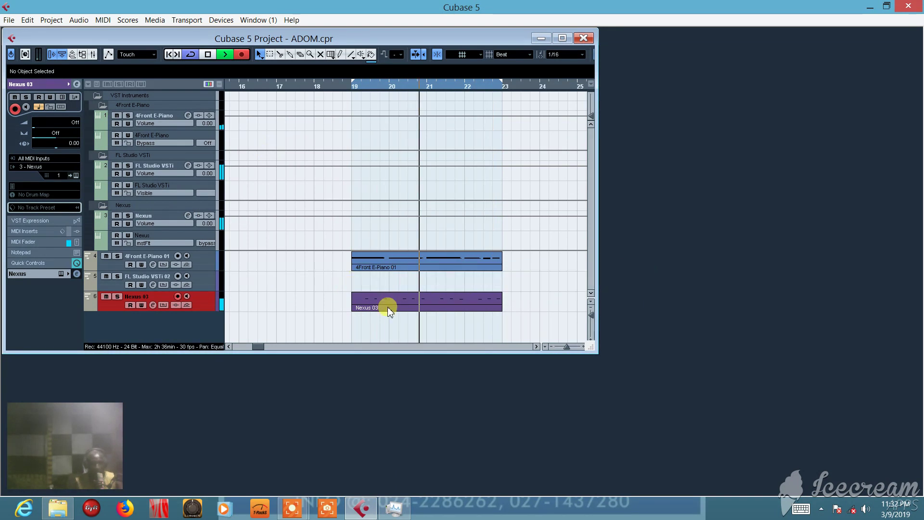
pyautogui.press('KP_Multiply')
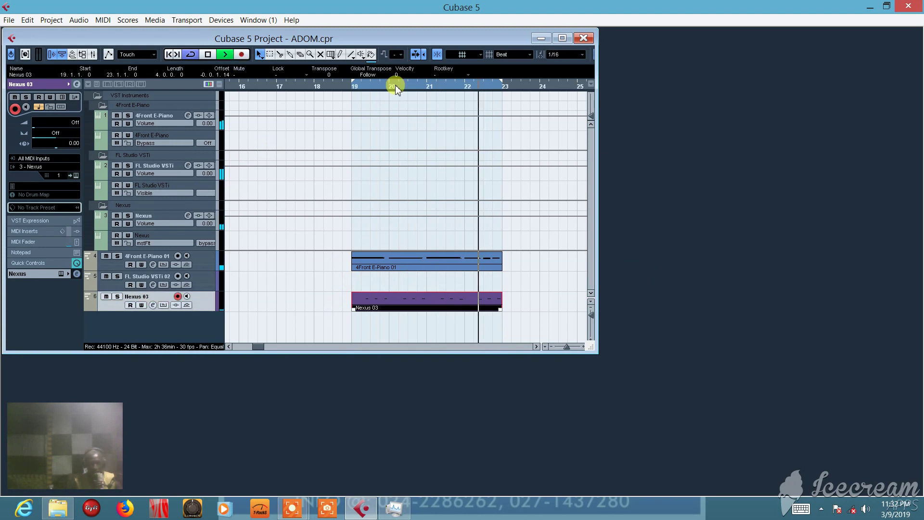
# Maximize the ADOM.cpr project window, stop playback and deselect the recorded Nexus part.
pyautogui.click(562, 38)
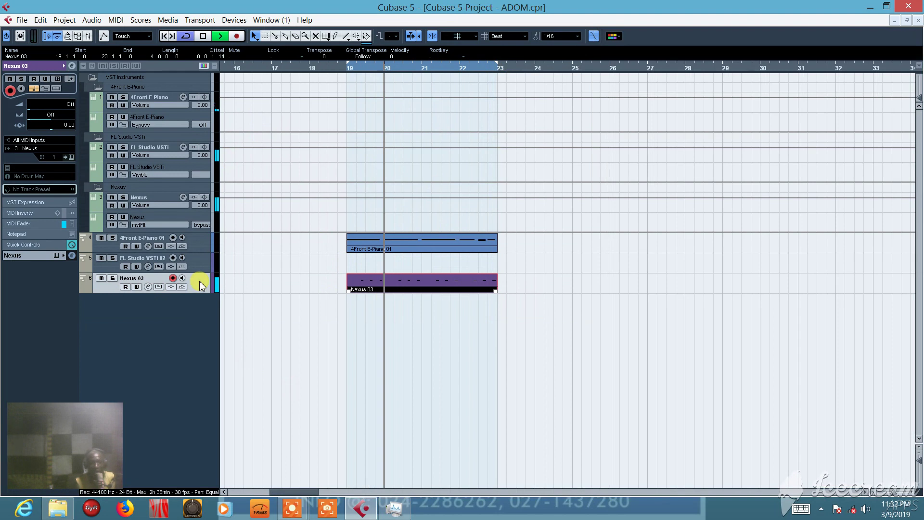
pyautogui.press('space')
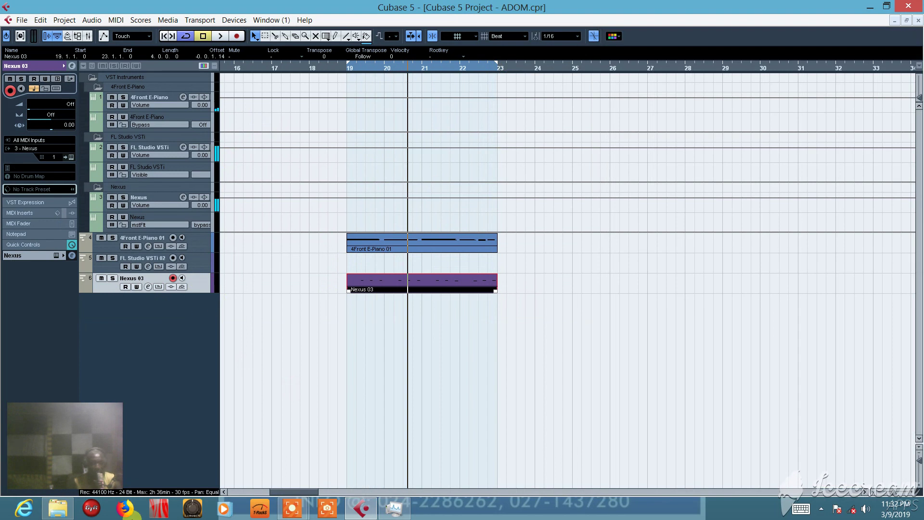
pyautogui.moveTo(298, 514)
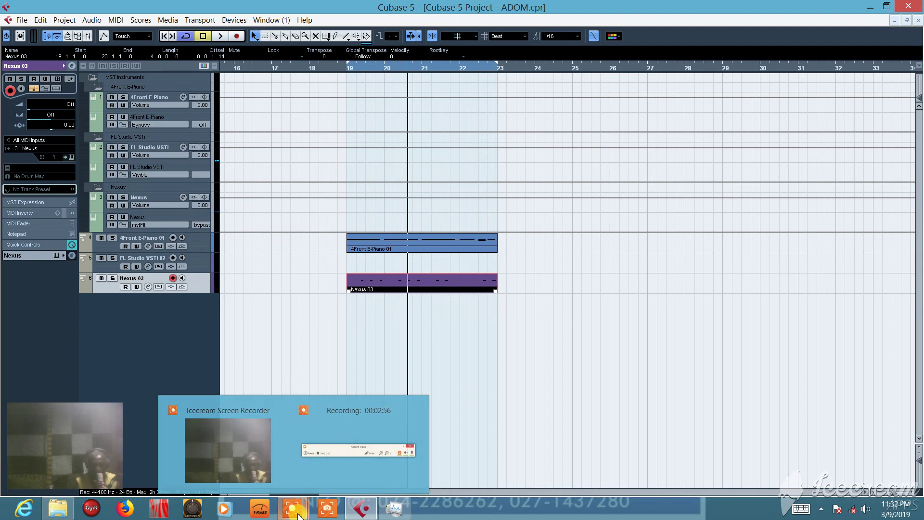
pyautogui.click(465, 388)
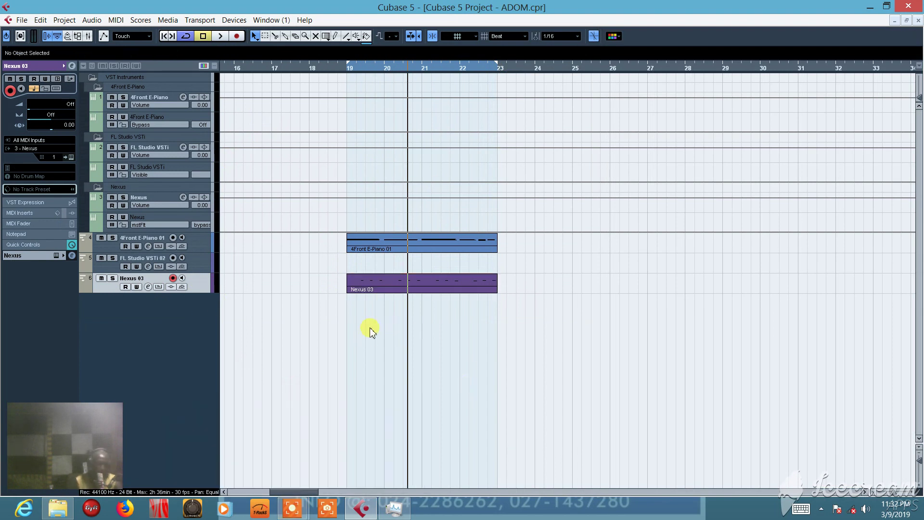
# Load Hypersonic into the fourth VST instrument slot and create a MIDI track assigned to it.
pyautogui.press('F11')
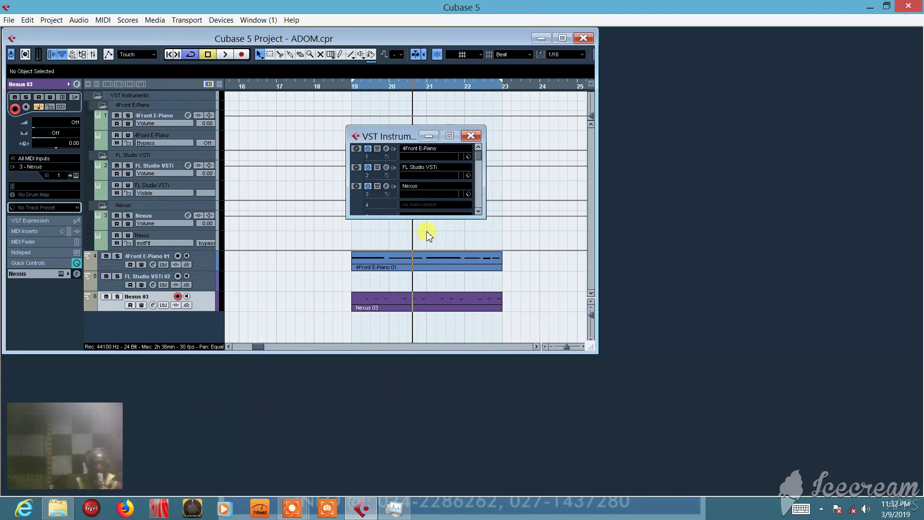
pyautogui.click(435, 206)
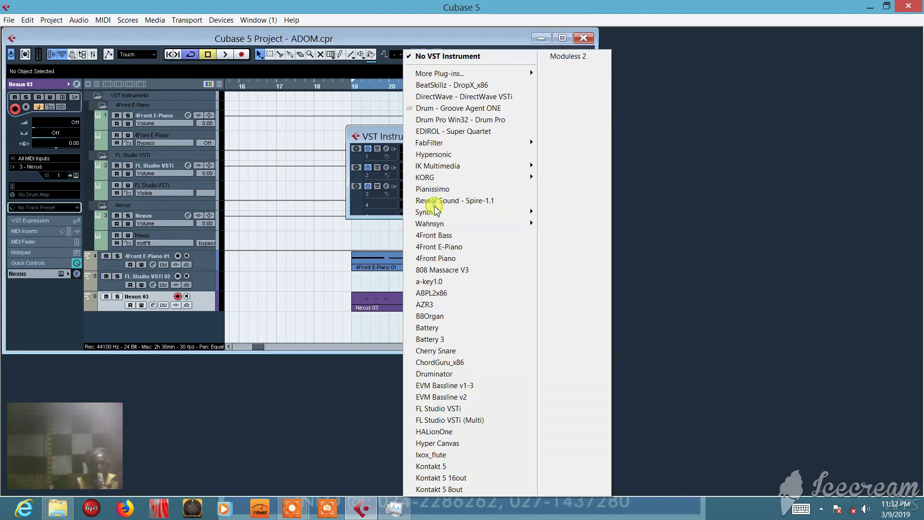
pyautogui.click(455, 155)
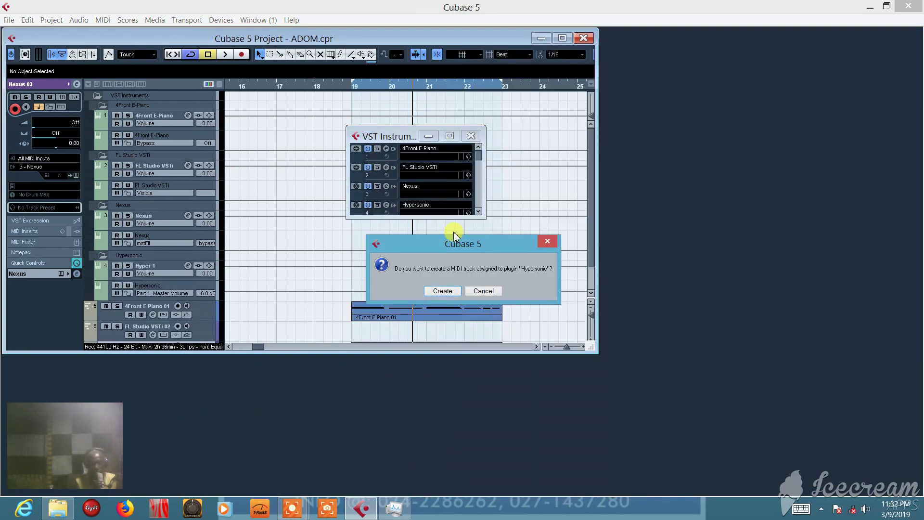
pyautogui.click(442, 291)
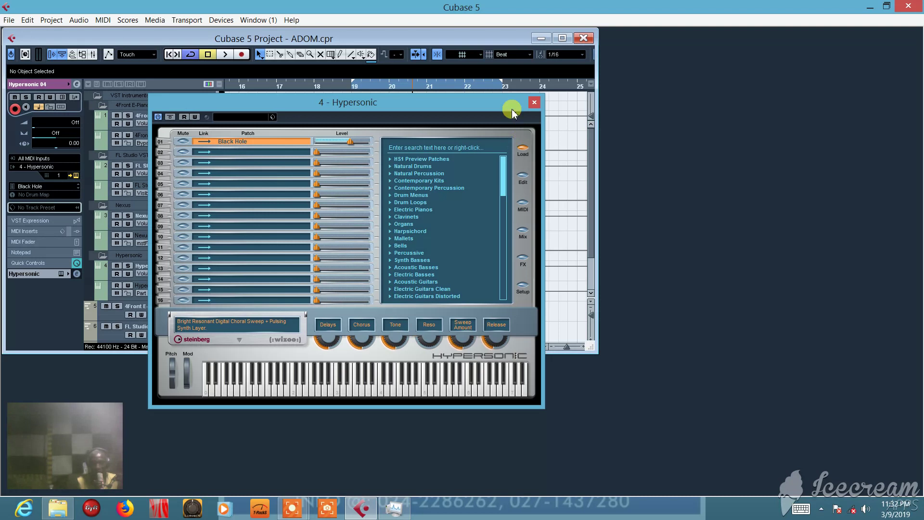
# Load the GM Marimba patch from Mallets into Hypersonic's part 02 and set its level to +6.0 dB.
pyautogui.click(234, 150)
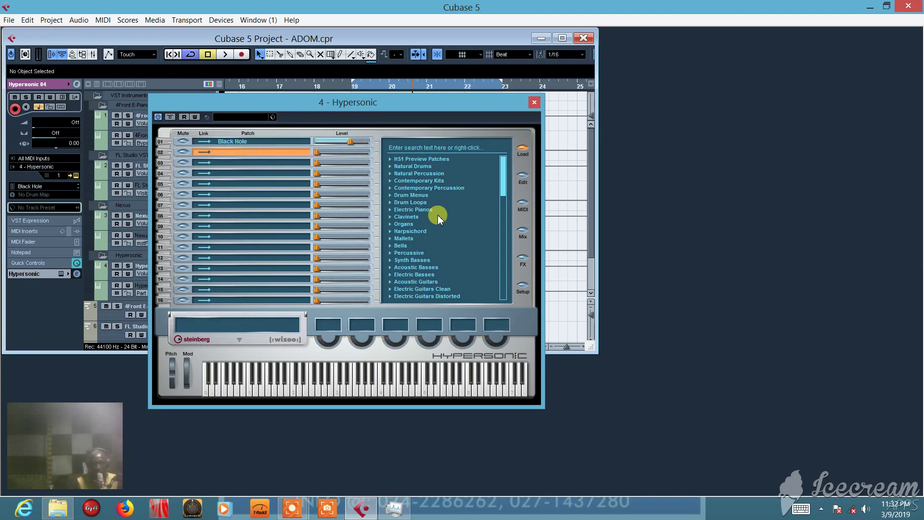
pyautogui.click(407, 239)
pyautogui.click(391, 239)
pyautogui.scroll(-2, 433, 252)
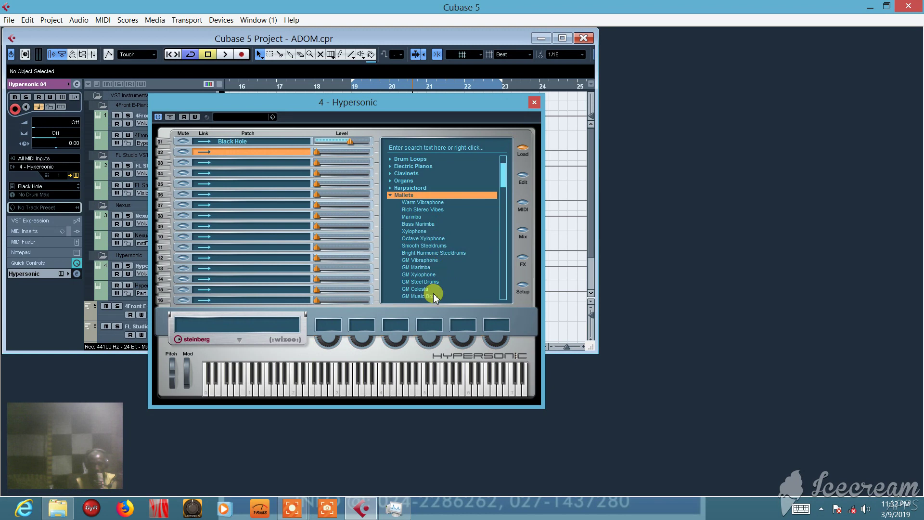
pyautogui.doubleClick(425, 267)
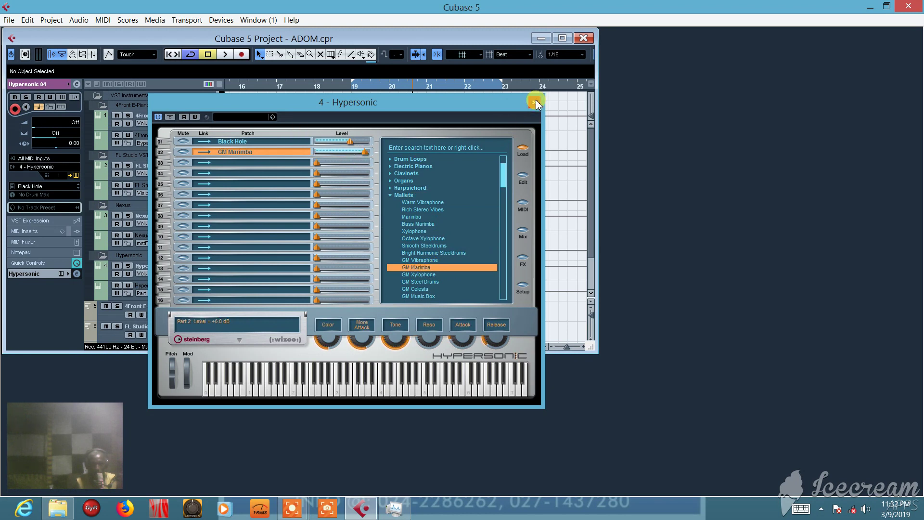
# Load the Sub Bass patch from Synth Basses into Hypersonic's part 03 and raise its level.
pyautogui.click(231, 163)
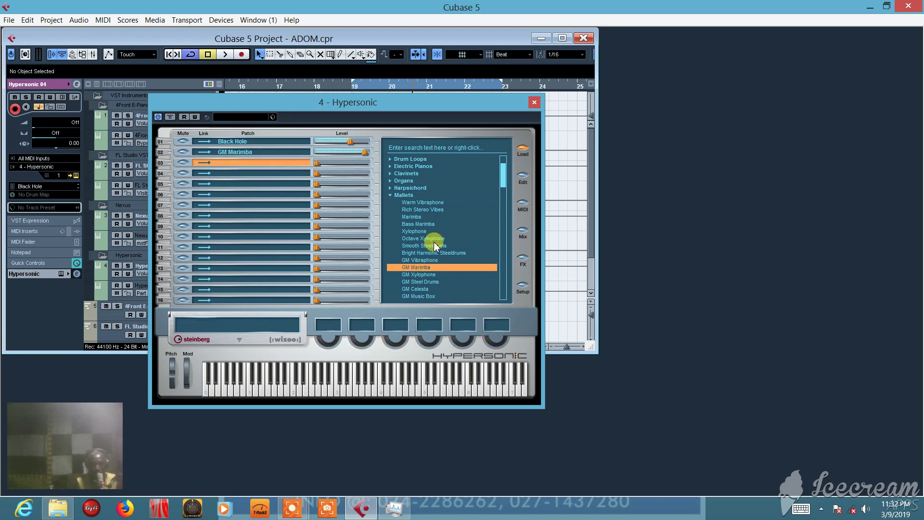
pyautogui.click(392, 195)
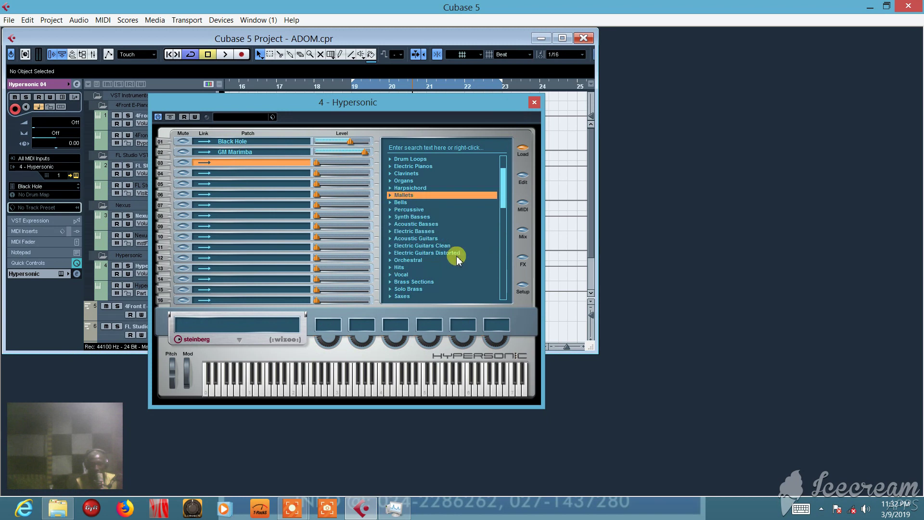
pyautogui.click(419, 220)
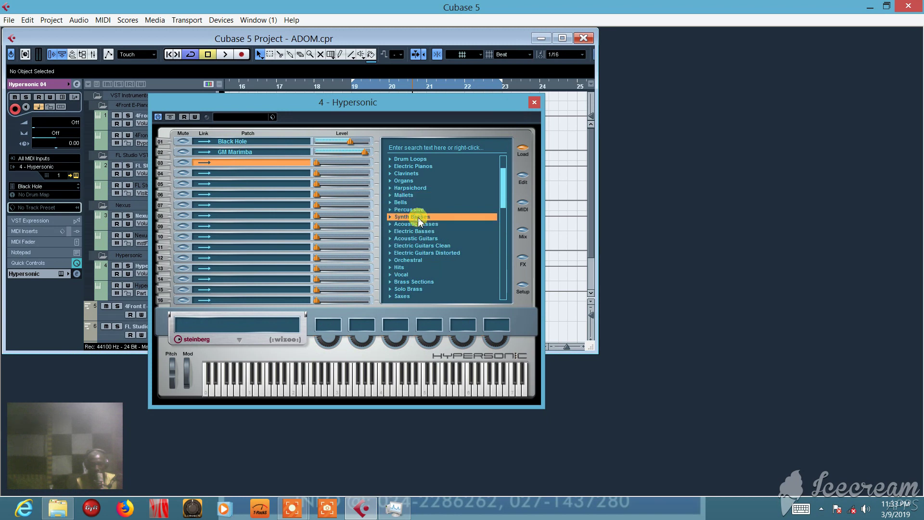
pyautogui.scroll(-3, 456, 271)
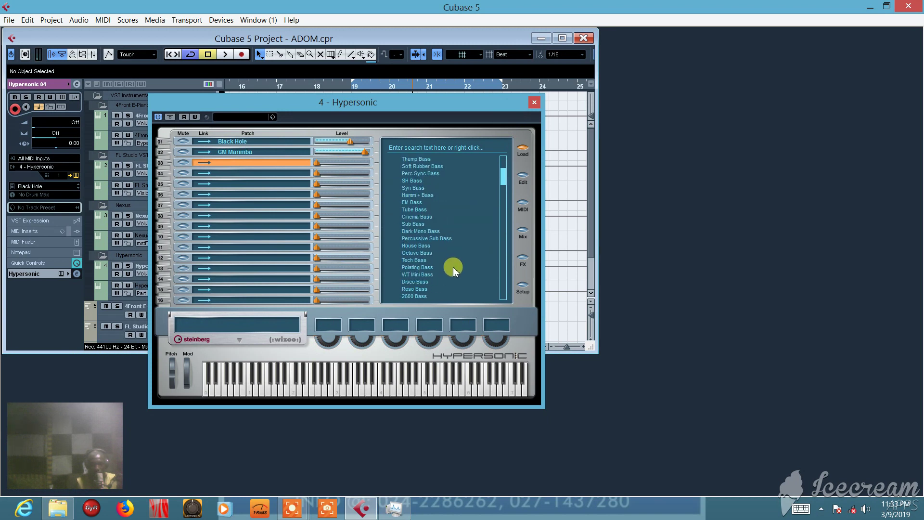
pyautogui.doubleClick(413, 224)
pyautogui.moveTo(350, 166); pyautogui.dragTo(457, 166)
# Close the Hypersonic and VST Instruments windows, collapse the VST Instruments folder track, and maximize the project window.
pyautogui.click(535, 102)
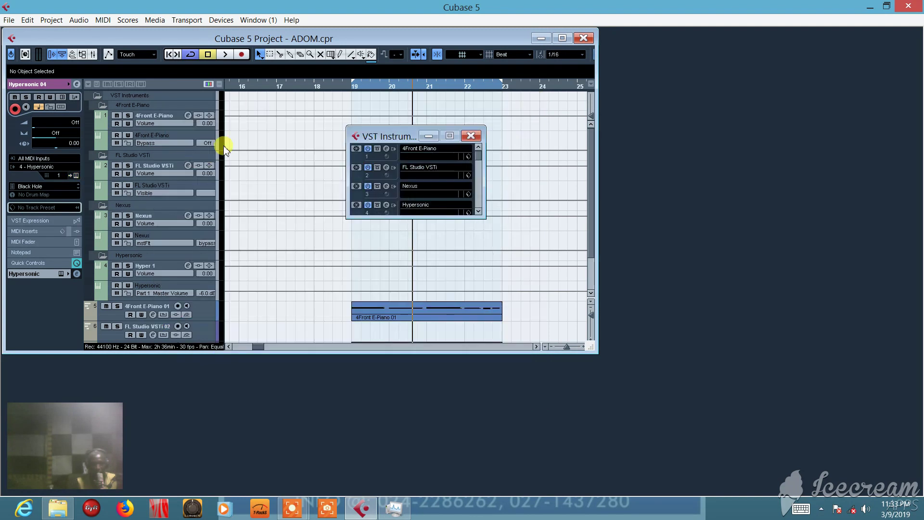
pyautogui.click(471, 137)
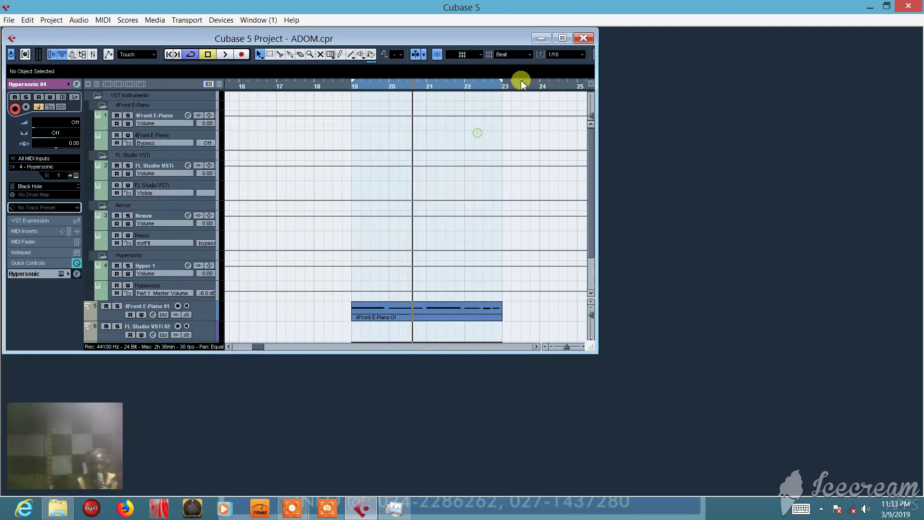
pyautogui.click(99, 95)
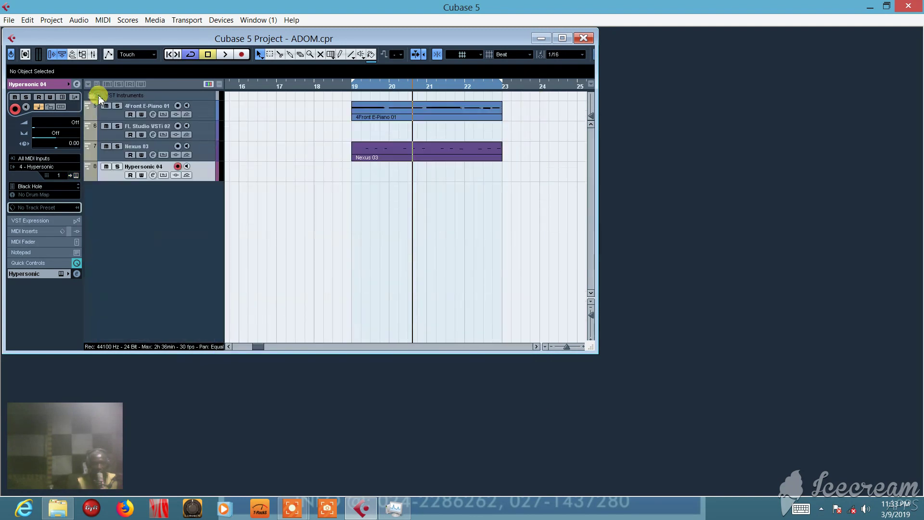
pyautogui.click(563, 38)
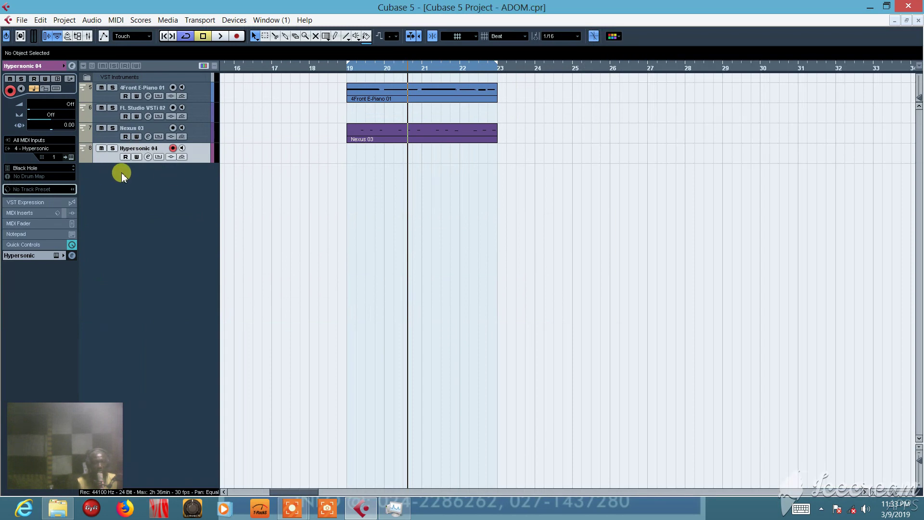
# Add two MIDI tracks below the Hypersonic 04 track.
pyautogui.rightClick(121, 172)
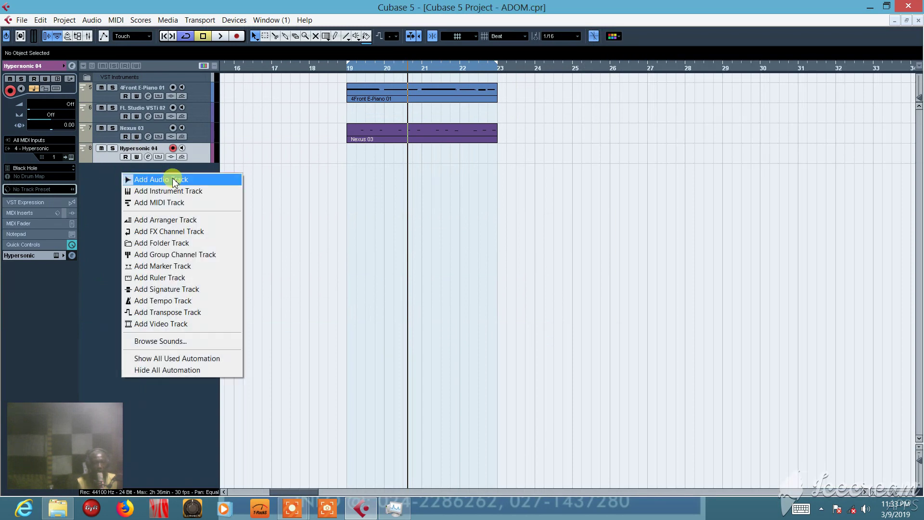
pyautogui.click(165, 202)
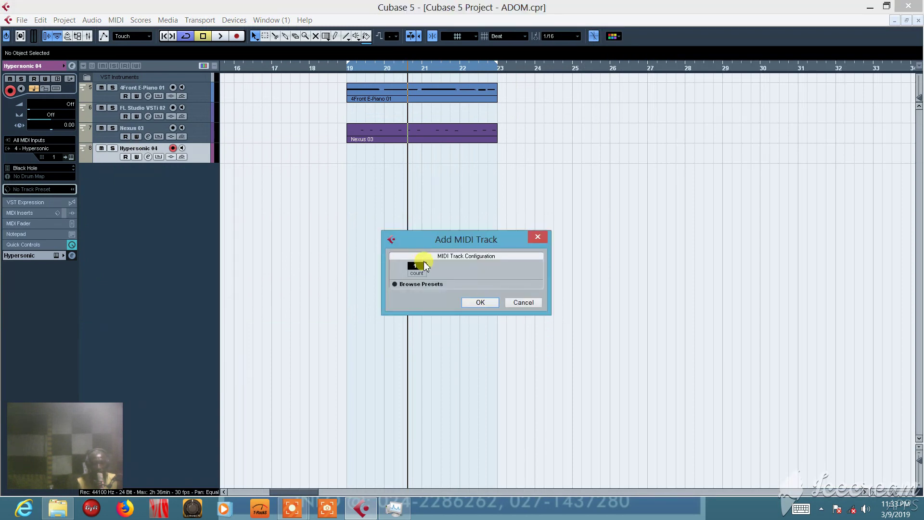
pyautogui.click(477, 302)
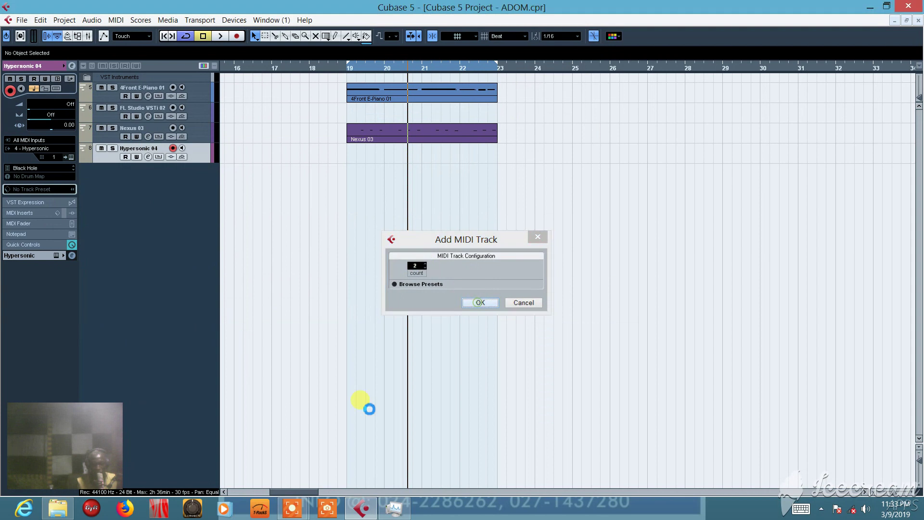
# Set the Hypersonic 04 track's MIDI channel to 2.
pyautogui.moveTo(293, 510)
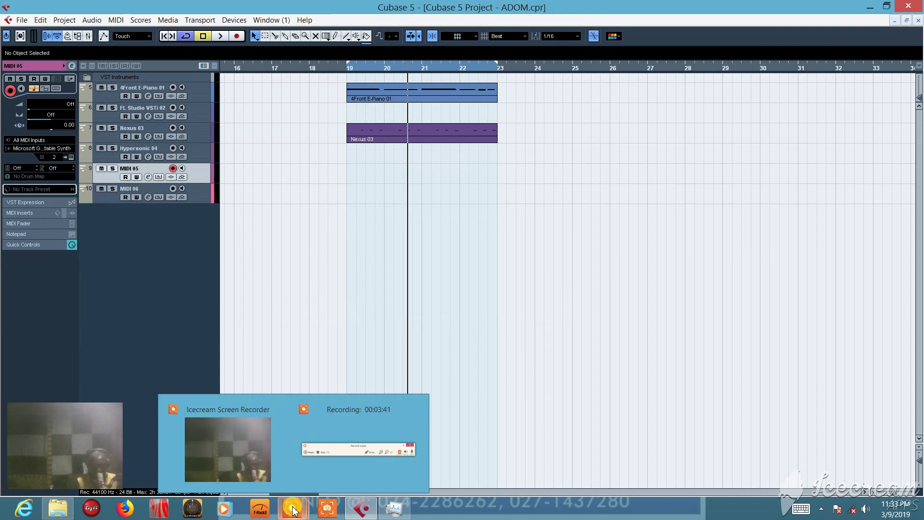
pyautogui.click(194, 154)
pyautogui.click(56, 158)
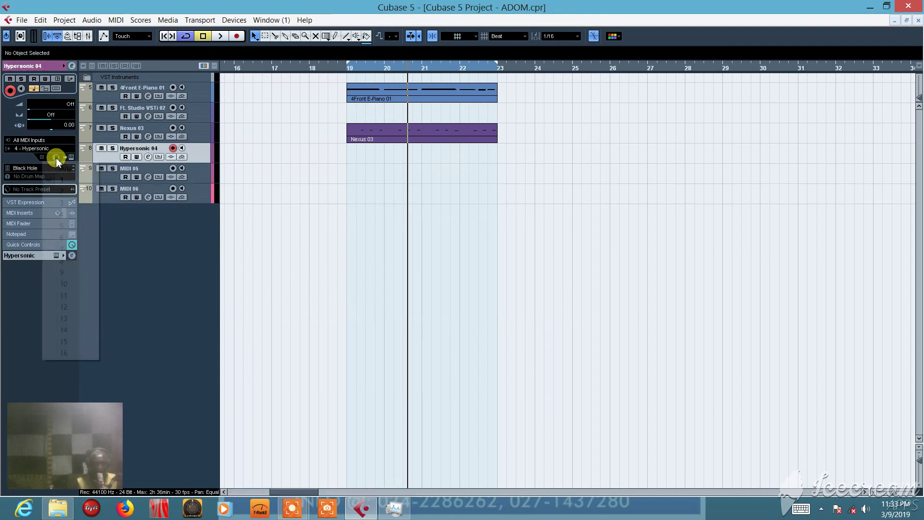
pyautogui.click(69, 192)
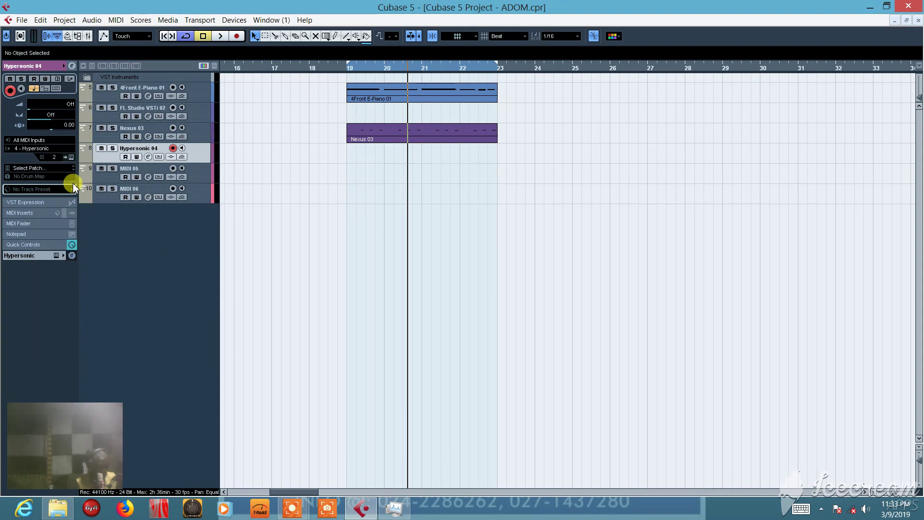
# Record a MIDI part on the Hypersonic 04 track over the bar 19–23 loop, and play the loop back.
pyautogui.press('space')
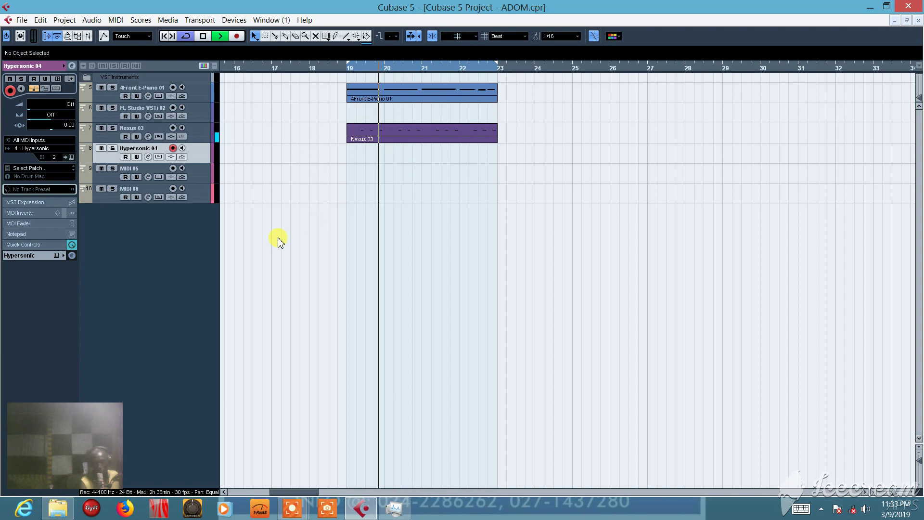
pyautogui.press('KP_Multiply')
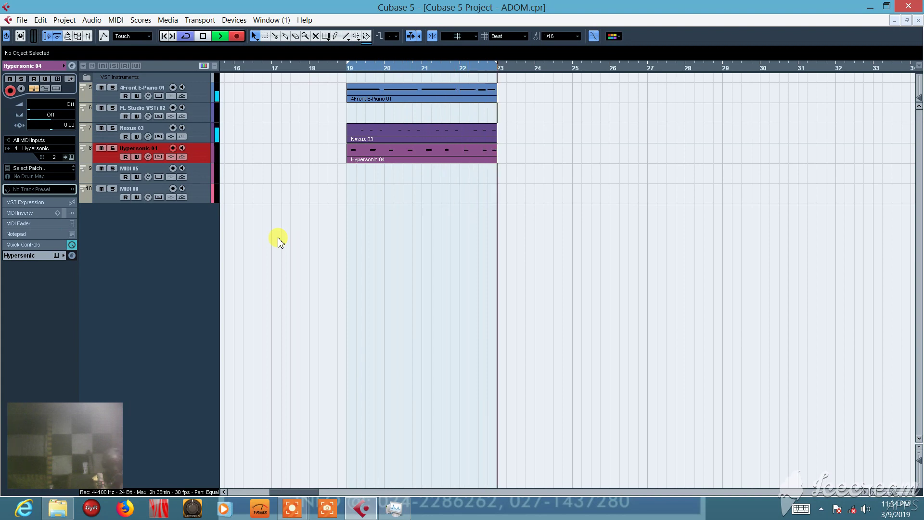
pyautogui.press('space')
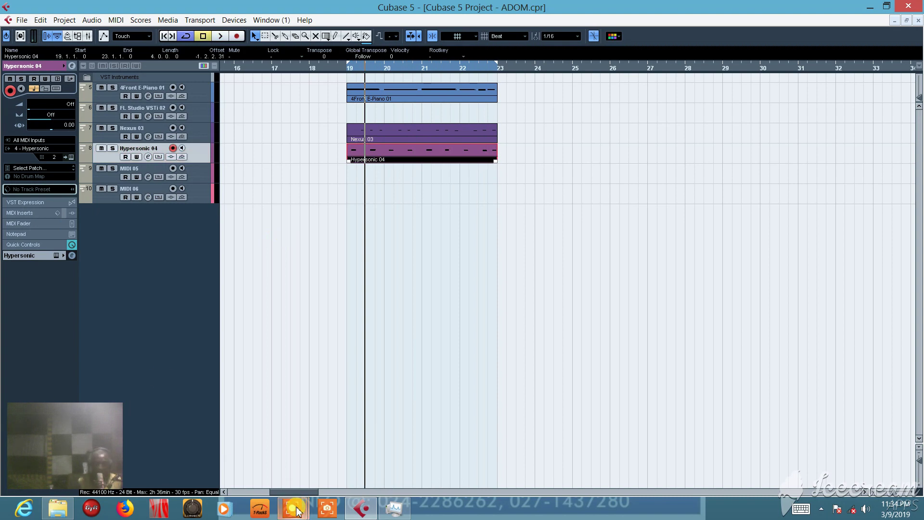
pyautogui.moveTo(298, 510)
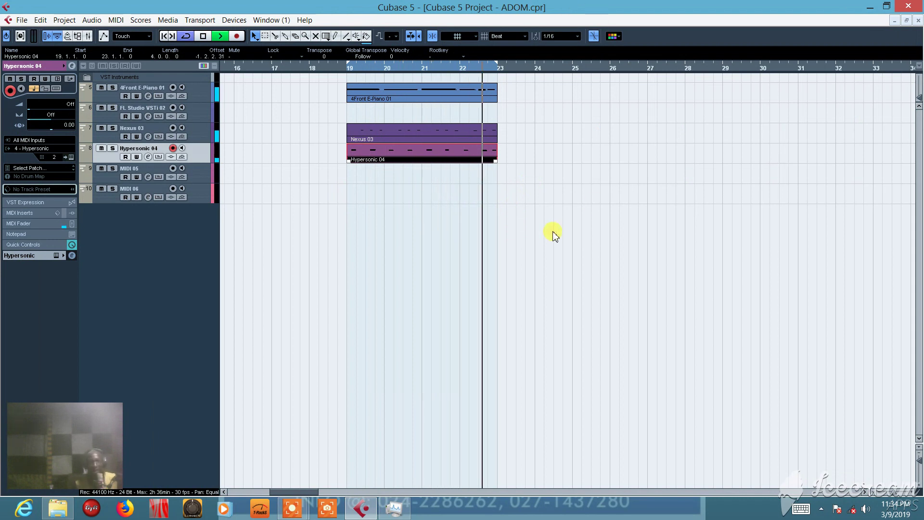
pyautogui.press('space')
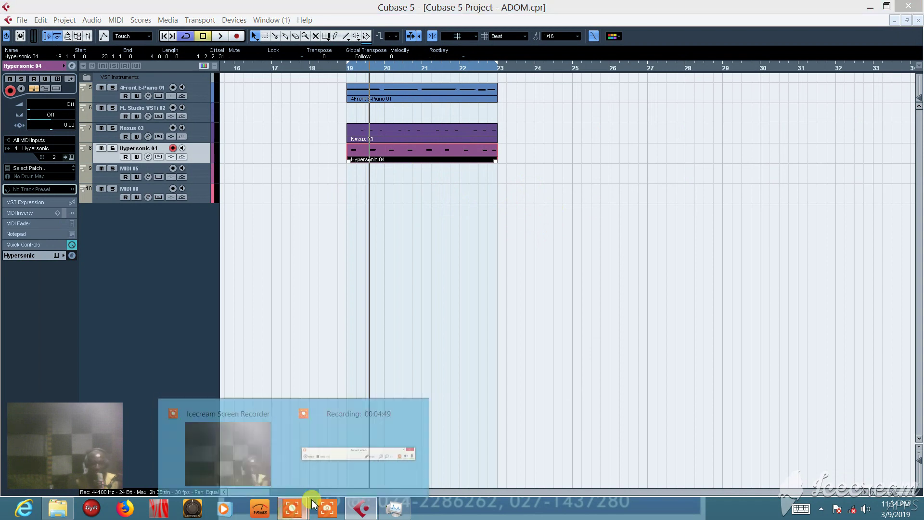
pyautogui.click(331, 450)
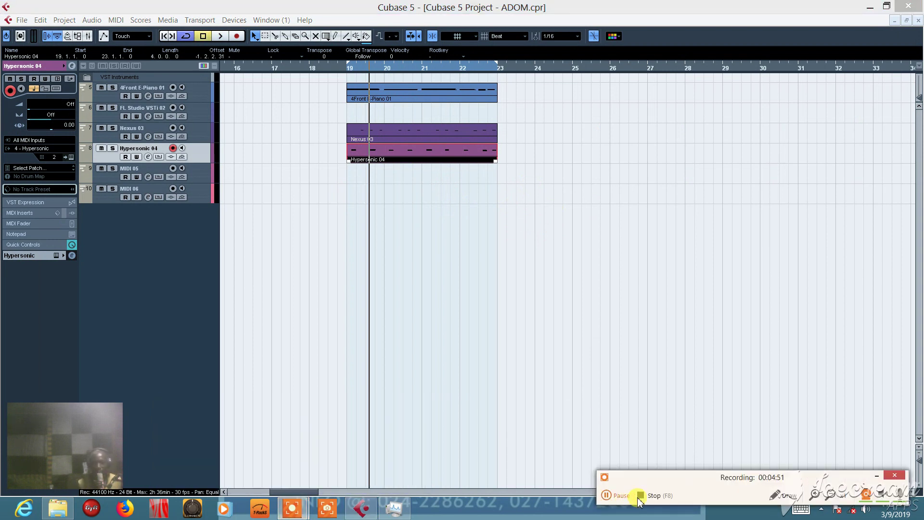